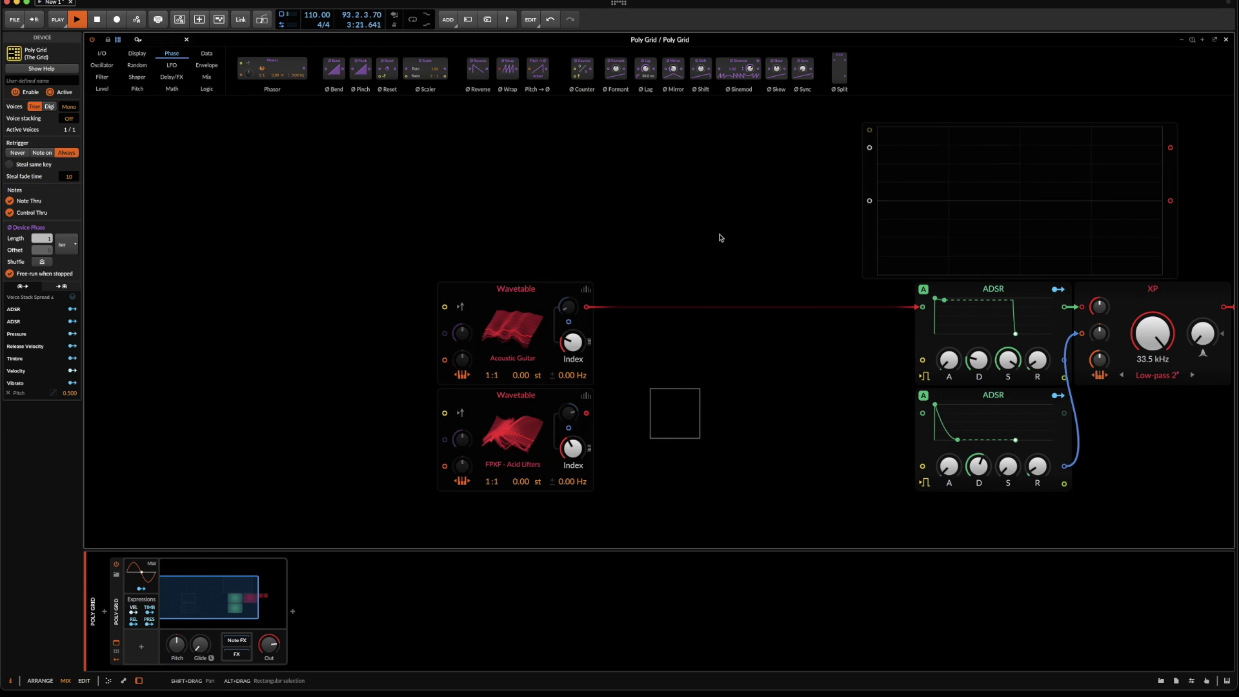
- Insert a Merge module between the upper Wavetable and the ADSR, and connect the lower Wavetable to its second input
{"action": "left_click", "coordinate": [170, 90]}
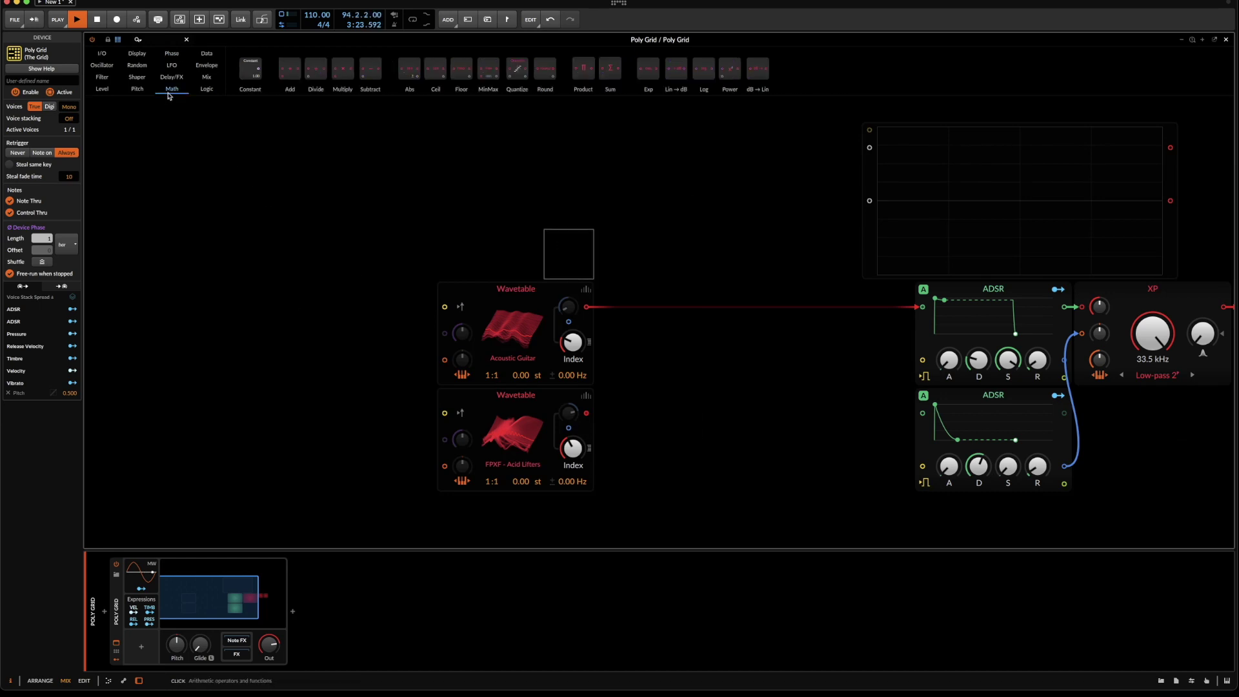
{"action": "left_click", "coordinate": [207, 76]}
{"action": "left_click_drag", "start_coordinate": [465, 71], "coordinate": [641, 331]}
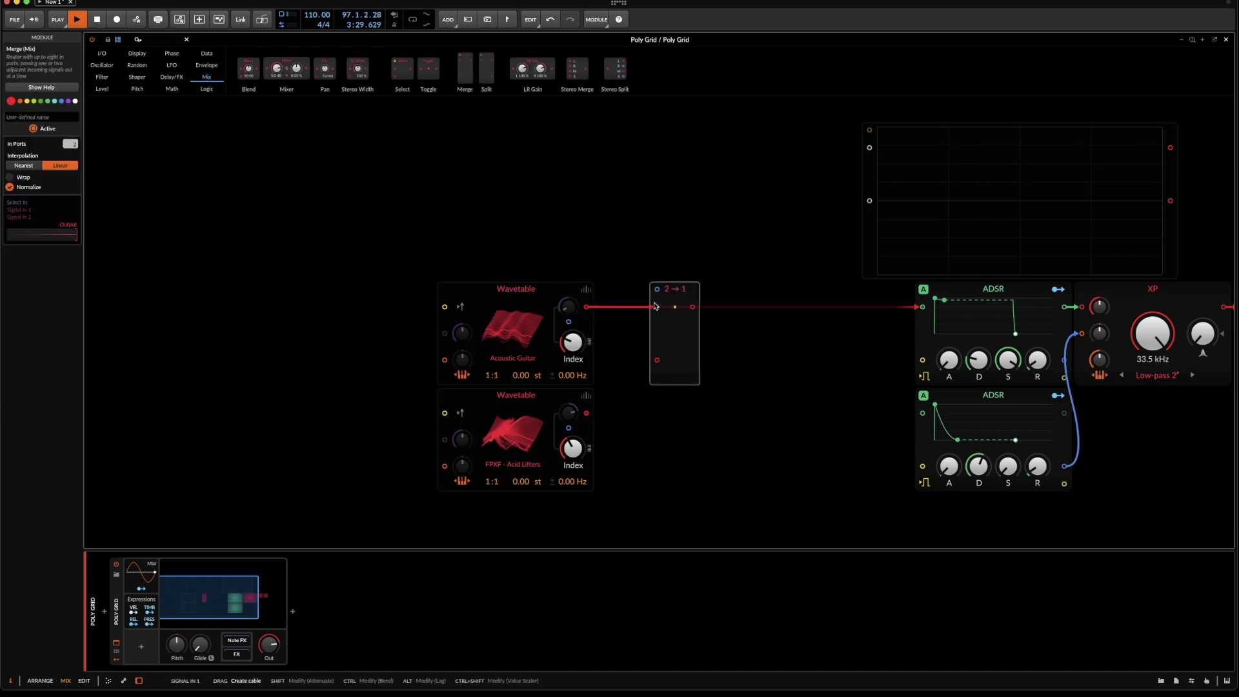
{"action": "left_click_drag", "start_coordinate": [586, 413], "coordinate": [657, 360]}
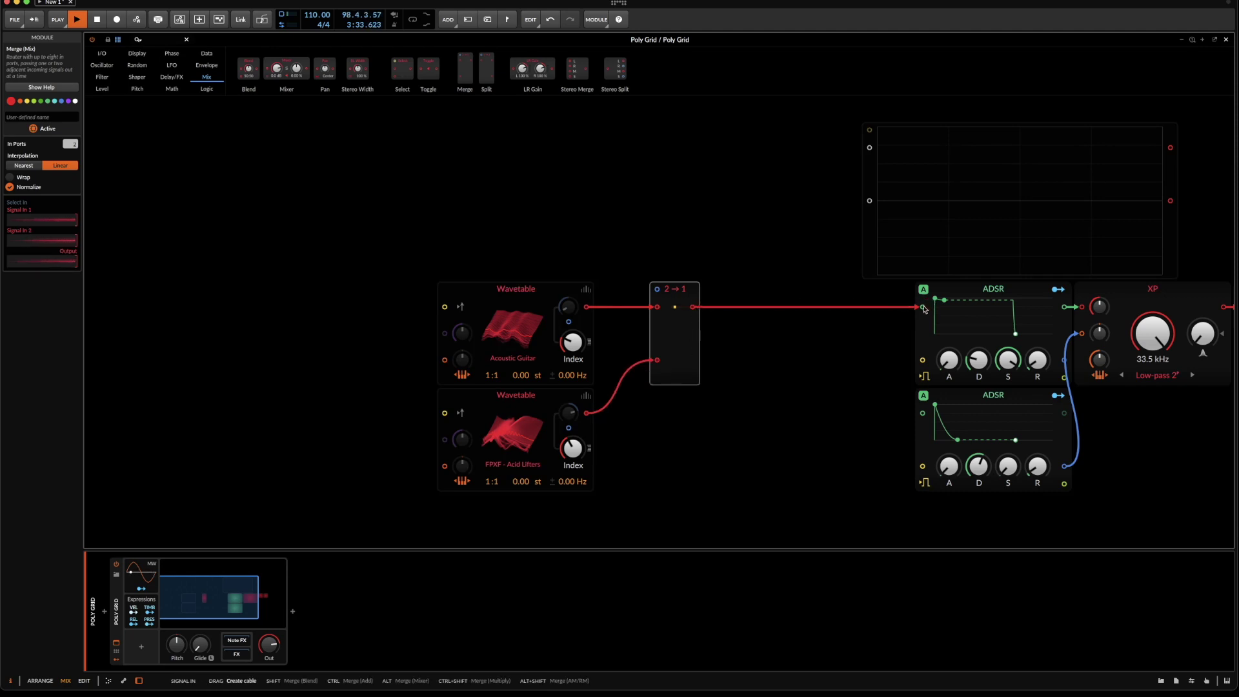
{"action": "left_click_drag", "start_coordinate": [678, 304], "coordinate": [732, 306]}
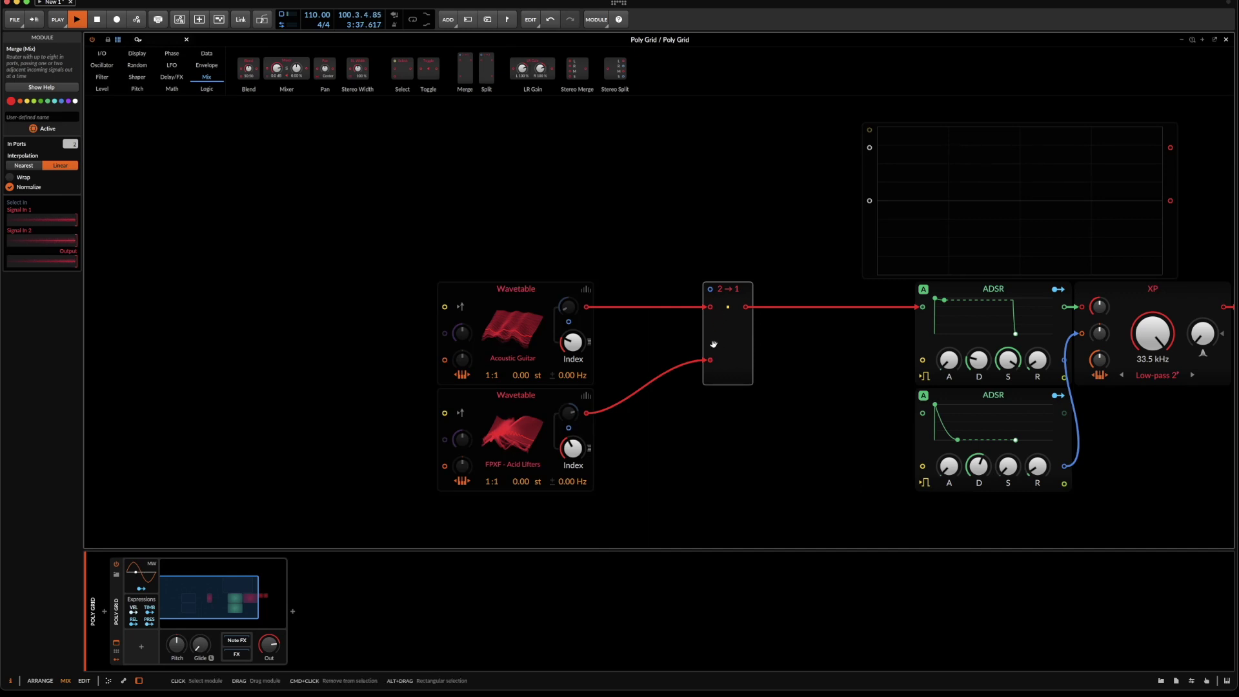
- Try switching the Merge inputs with a Button wired to its selector and the oscilloscope, and delete the Button
{"action": "left_click", "coordinate": [207, 88]}
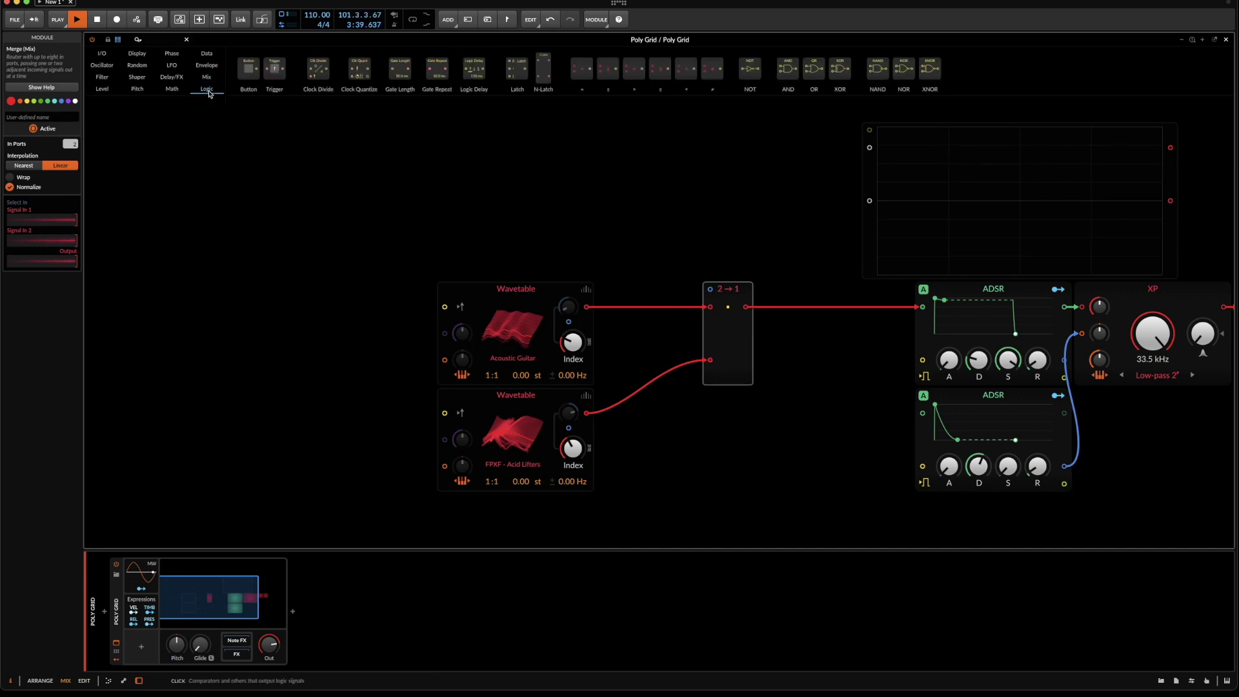
{"action": "mouse_move", "coordinate": [253, 63]}
{"action": "left_mouse_down"}
{"action": "mouse_move", "coordinate": [587, 204]}
{"action": "mouse_move", "coordinate": [635, 271]}
{"action": "mouse_move", "coordinate": [741, 271]}
{"action": "mouse_move", "coordinate": [687, 271]}
{"action": "mouse_move", "coordinate": [710, 289]}
{"action": "mouse_move", "coordinate": [869, 201]}
{"action": "left_mouse_up"}
{"action": "left_click", "coordinate": [683, 256]}
{"action": "left_click", "coordinate": [684, 256]}
{"action": "left_click", "coordinate": [684, 256]}
{"action": "left_click", "coordinate": [683, 256]}
{"action": "left_click", "coordinate": [684, 256]}
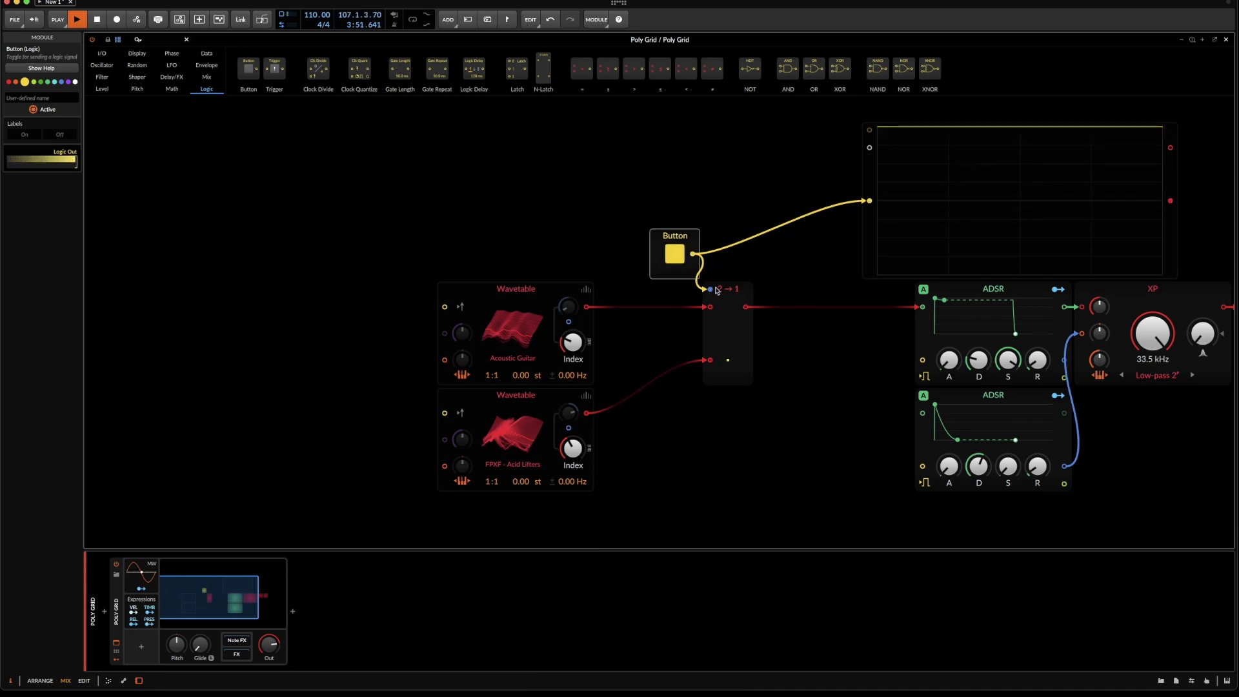
{"action": "left_click", "coordinate": [668, 252]}
{"action": "left_click", "coordinate": [667, 252]}
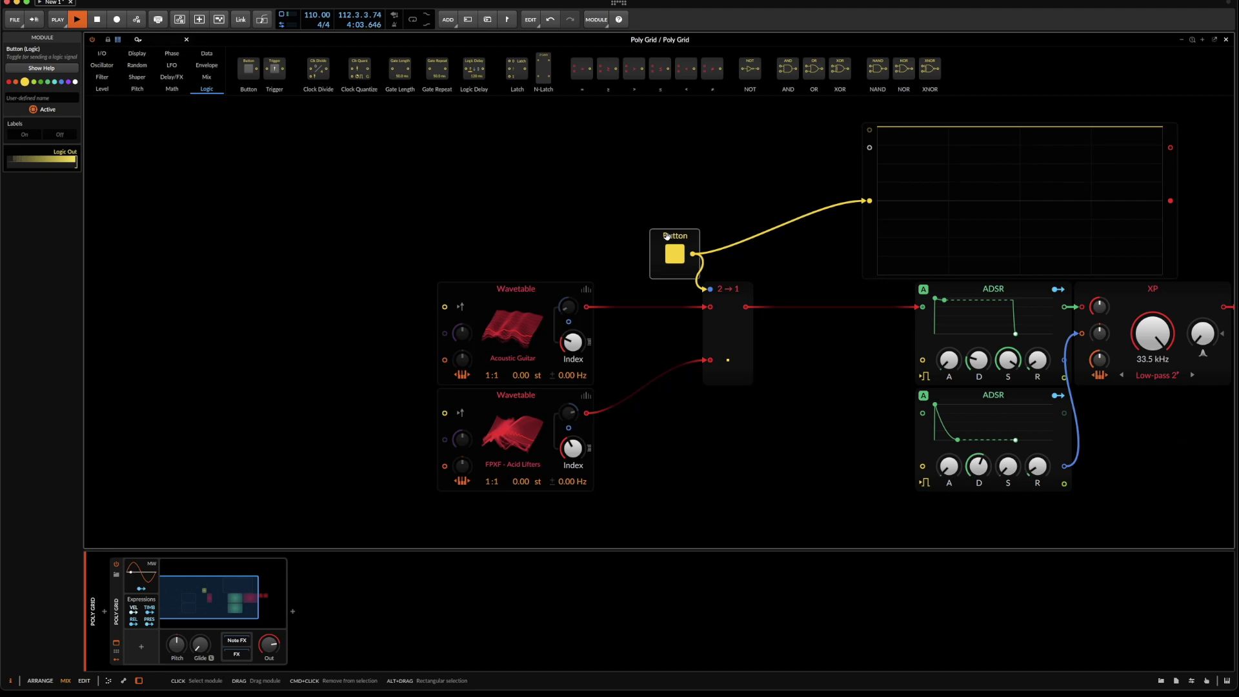
{"action": "key", "text": "Delete"}
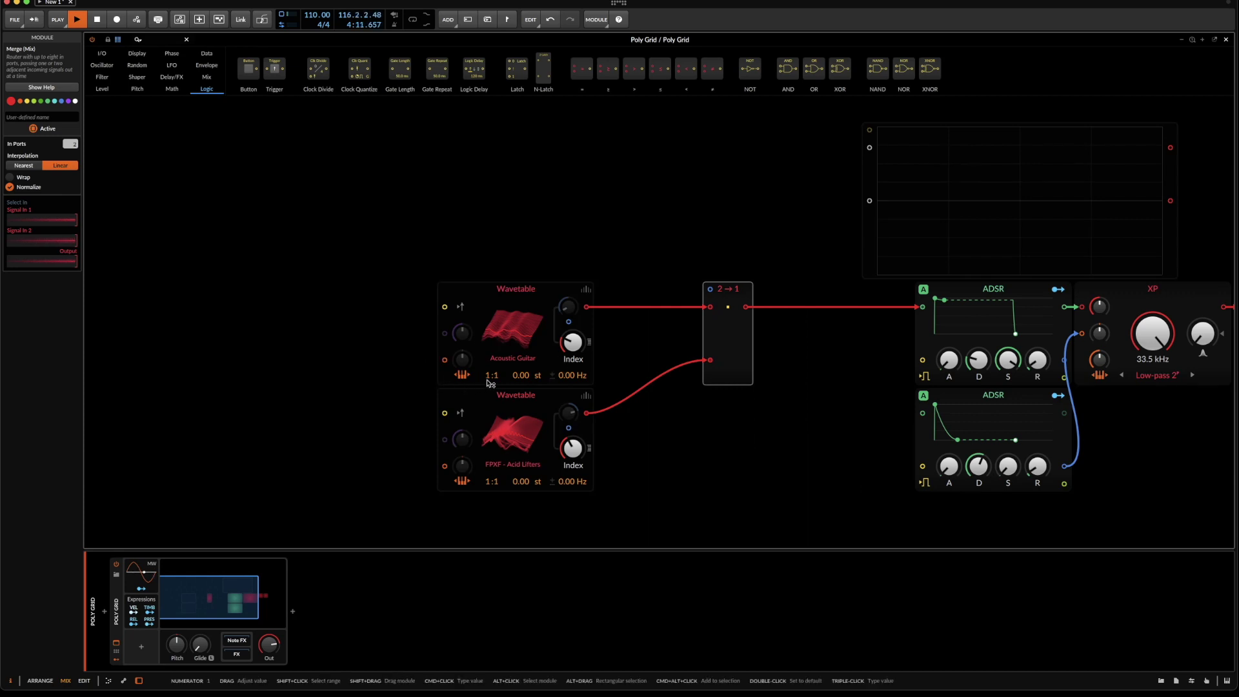
- Set the pitch ratio of both Wavetables to 0:1 and drive their phase inputs from a new Phasor
{"action": "left_click_drag", "start_coordinate": [490, 377], "coordinate": [491, 404]}
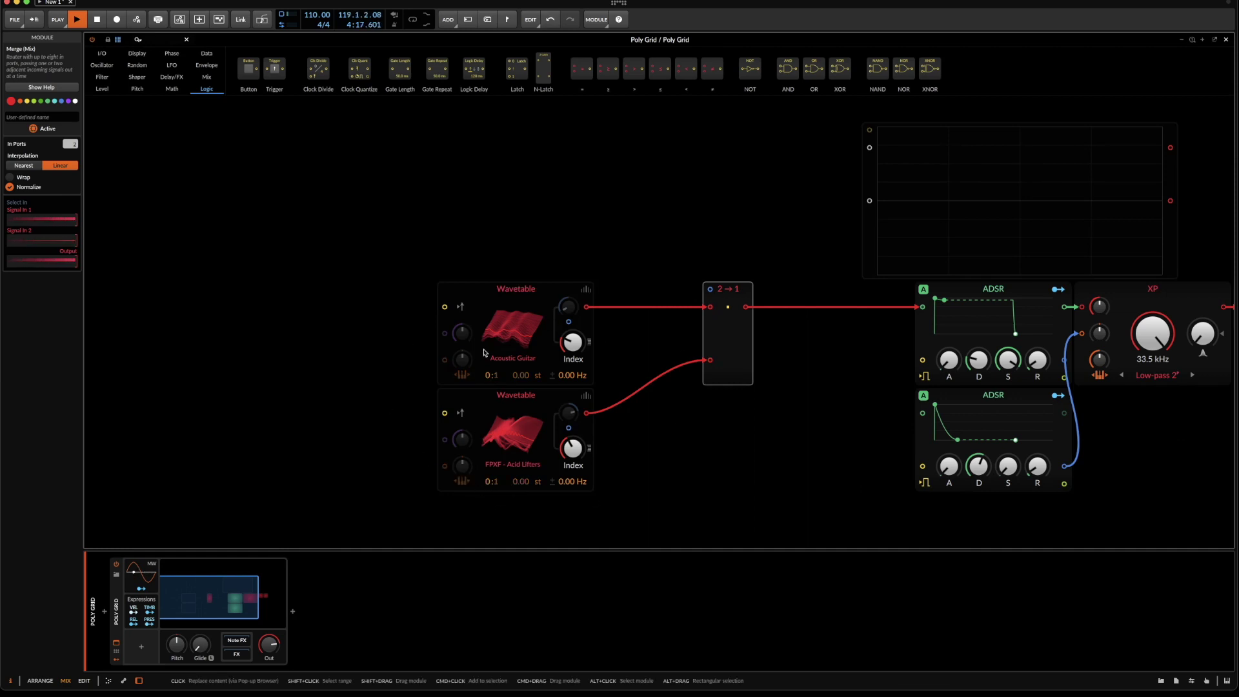
{"action": "left_click", "coordinate": [171, 54]}
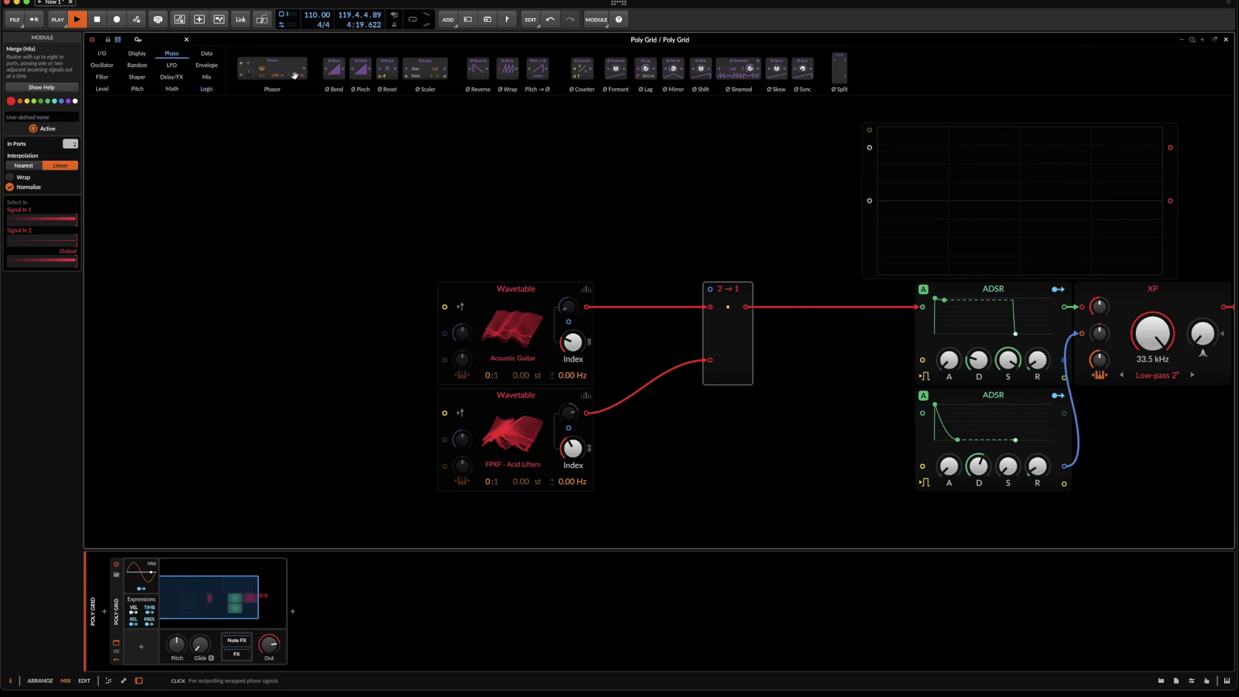
{"action": "left_click_drag", "start_coordinate": [287, 68], "coordinate": [234, 377]}
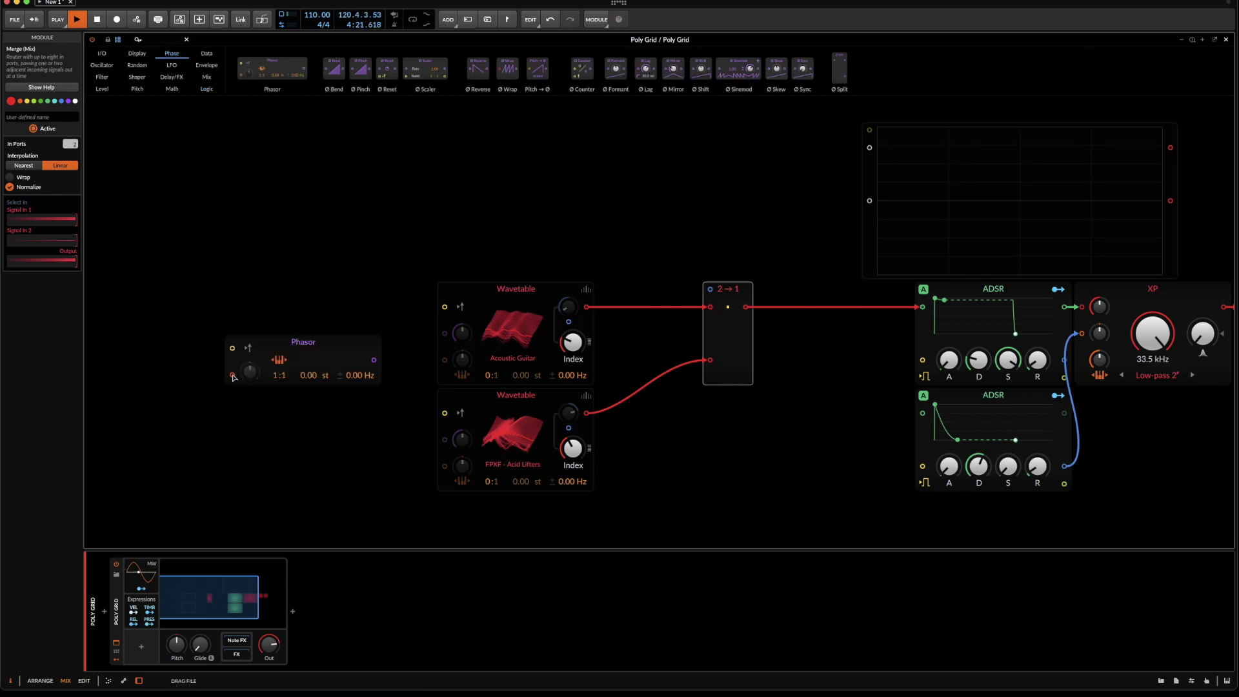
{"action": "left_click_drag", "start_coordinate": [375, 359], "coordinate": [445, 334]}
{"action": "left_click_drag", "start_coordinate": [374, 359], "coordinate": [446, 441]}
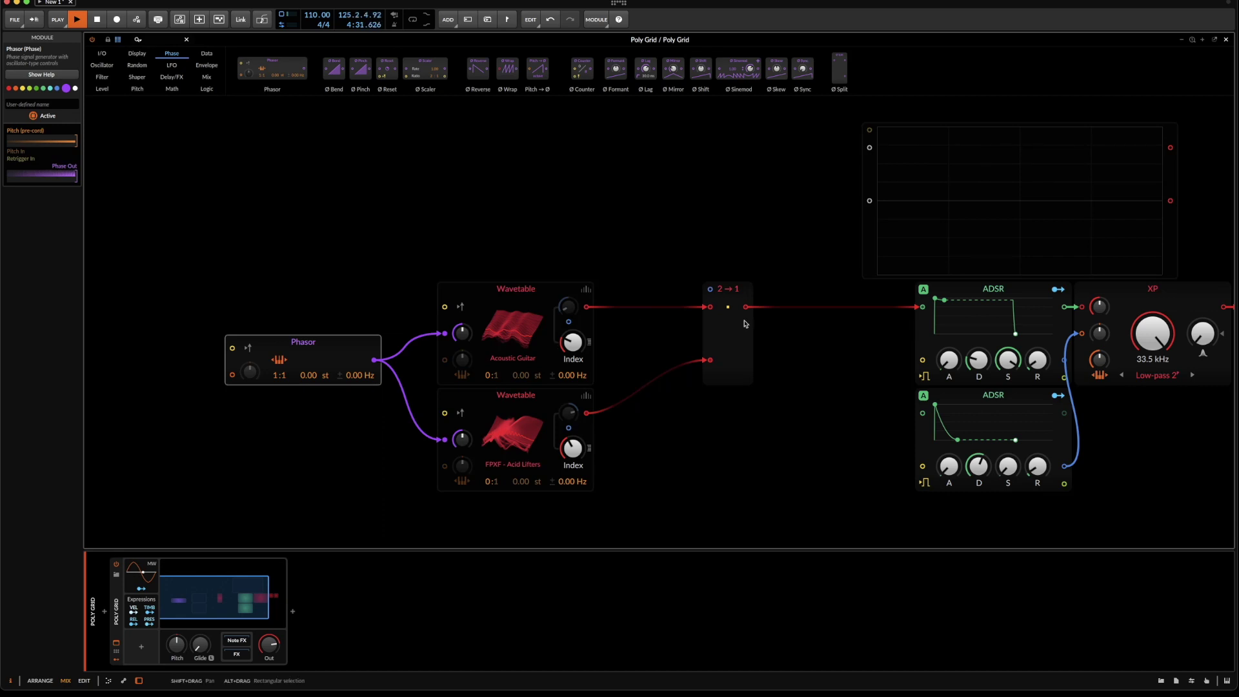
- Send the Merge output to the oscilloscope to inspect its waveform
{"action": "left_click_drag", "start_coordinate": [746, 308], "coordinate": [868, 202]}
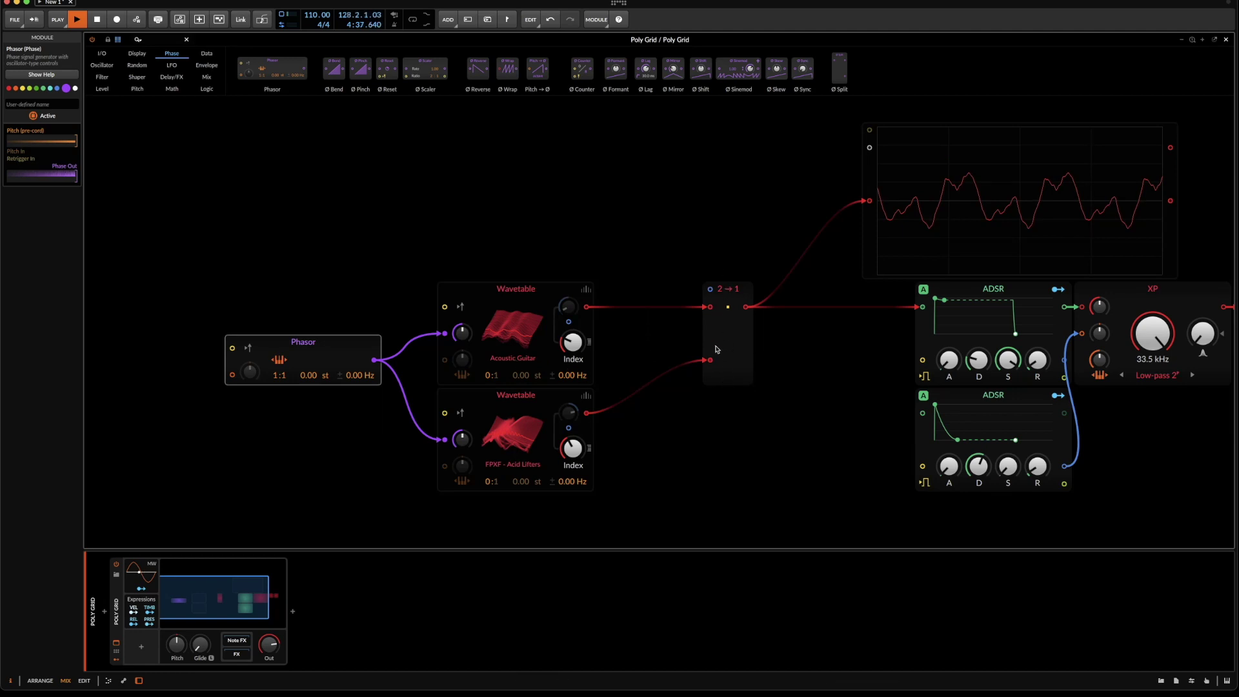
{"action": "left_click", "coordinate": [729, 294]}
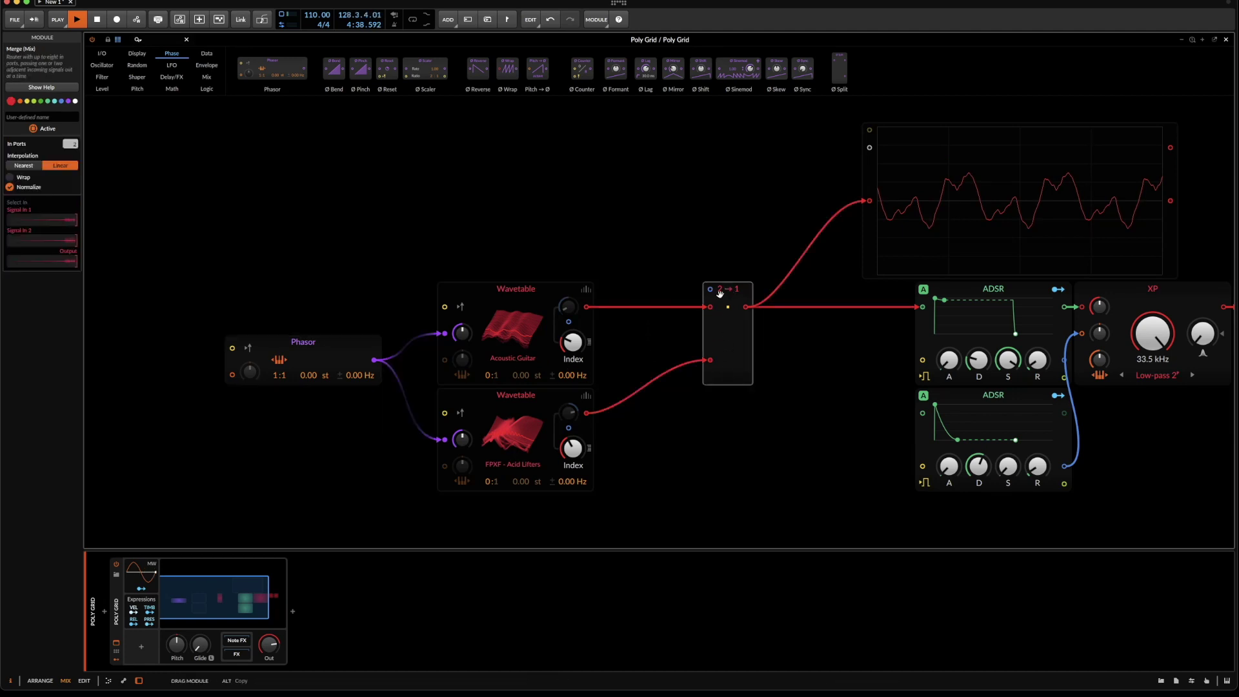
- Add a less-than comparator with the Phasor as its first input and a new Value module as its second
{"action": "left_click", "coordinate": [207, 89]}
{"action": "left_click_drag", "start_coordinate": [680, 63], "coordinate": [694, 227]}
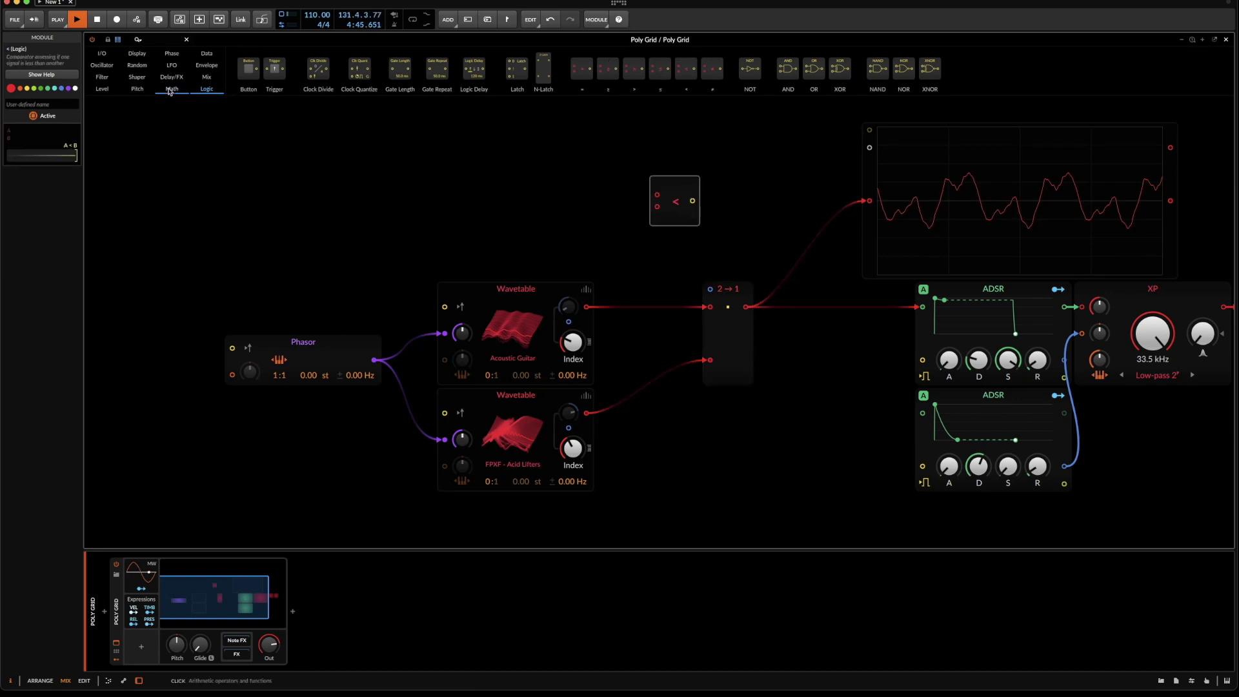
{"action": "left_click", "coordinate": [207, 77]}
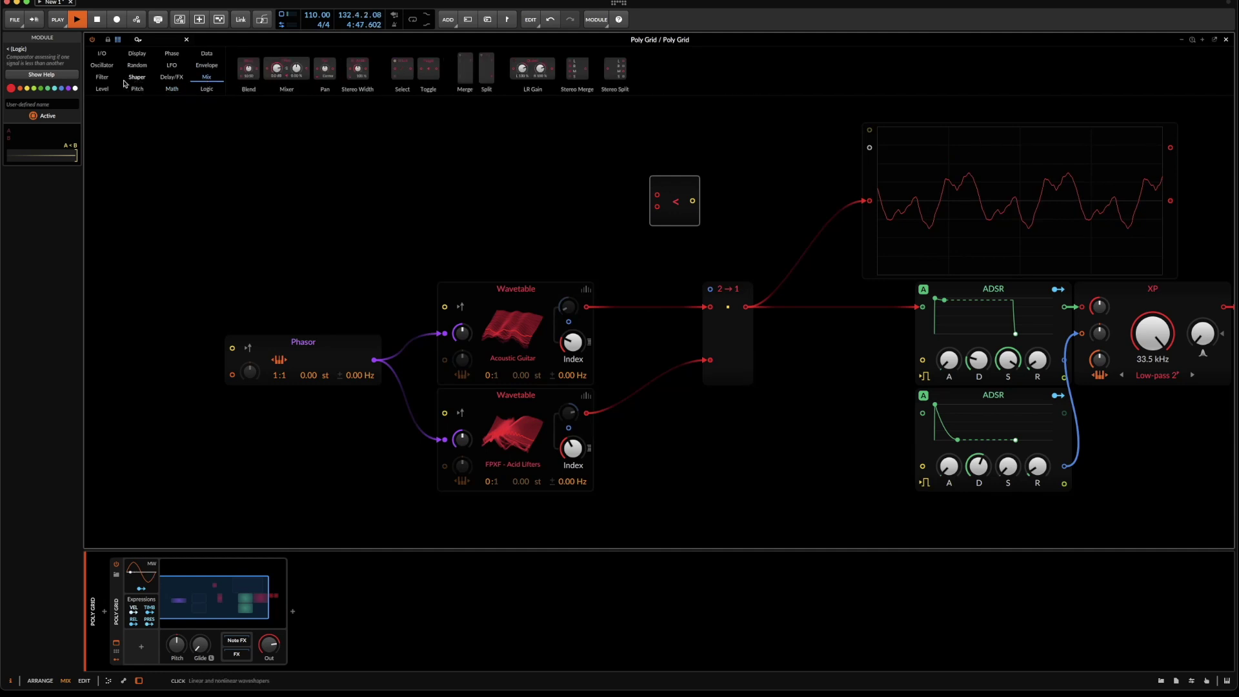
{"action": "left_click", "coordinate": [102, 89]}
{"action": "mouse_move", "coordinate": [278, 64]}
{"action": "left_mouse_down"}
{"action": "mouse_move", "coordinate": [515, 208]}
{"action": "mouse_move", "coordinate": [648, 211]}
{"action": "mouse_move", "coordinate": [621, 274]}
{"action": "mouse_move", "coordinate": [658, 206]}
{"action": "left_mouse_up"}
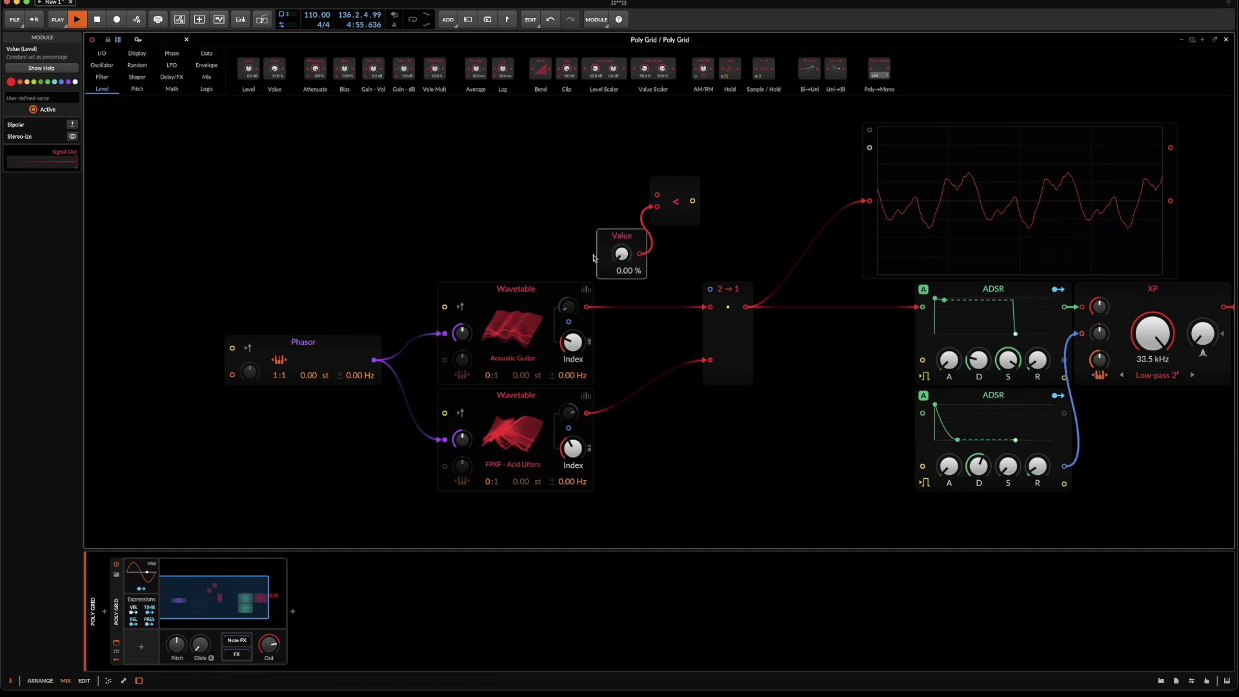
{"action": "left_click_drag", "start_coordinate": [375, 360], "coordinate": [652, 203]}
- Connect the Phasor and the Value module to the oscilloscope's two inputs and set the Value to 16.5 %
{"action": "left_click_drag", "start_coordinate": [375, 360], "coordinate": [869, 147]}
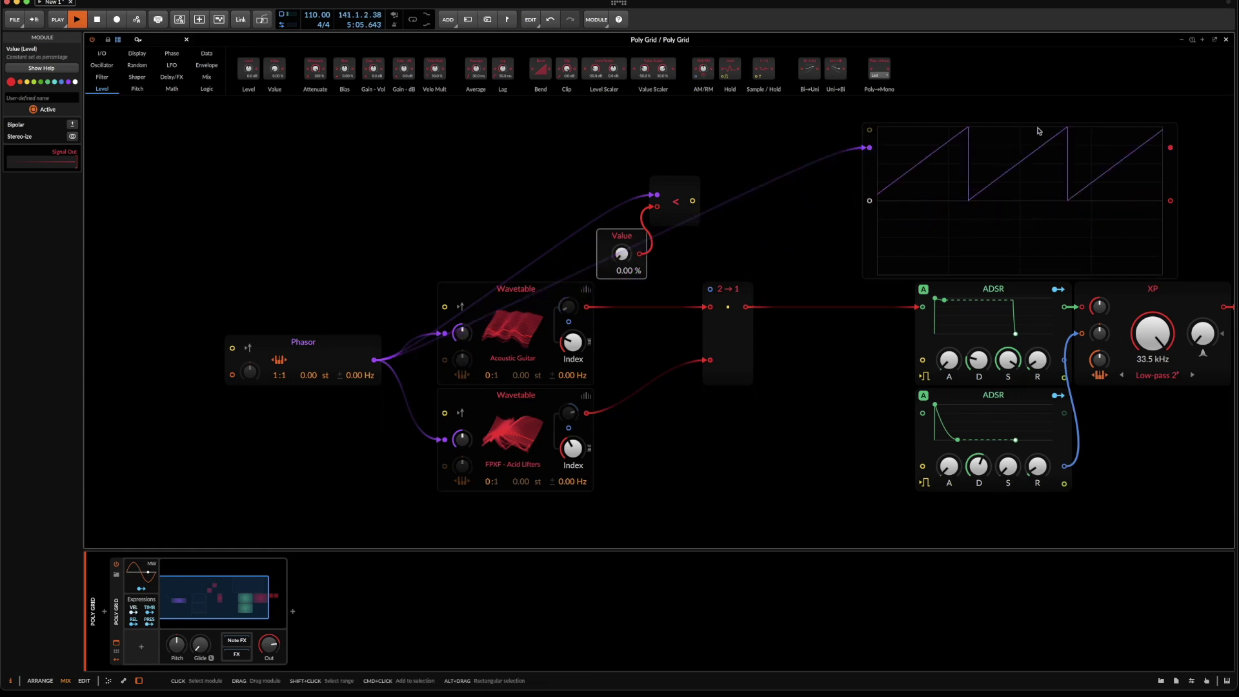
{"action": "left_click_drag", "start_coordinate": [639, 255], "coordinate": [869, 204]}
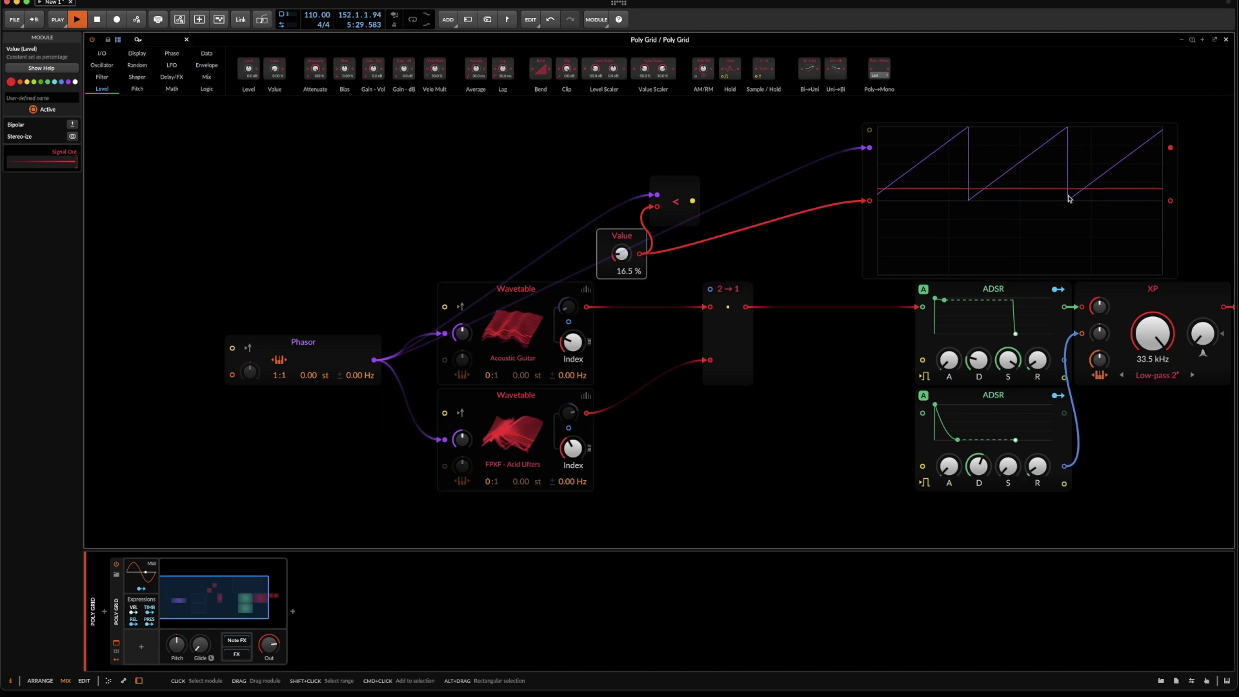
- Connect the comparator's output to the Merge selector and send the Merge output to the oscilloscope's second input
{"action": "left_click", "coordinate": [725, 296]}
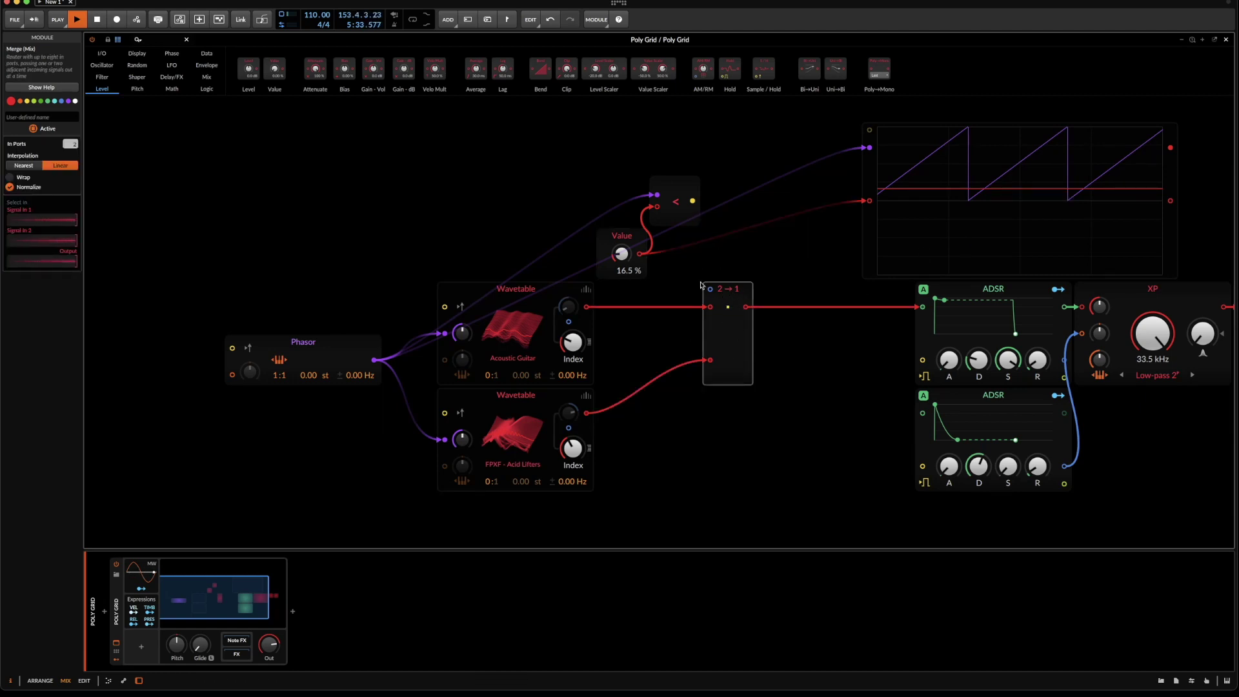
{"action": "left_click_drag", "start_coordinate": [692, 201], "coordinate": [710, 289]}
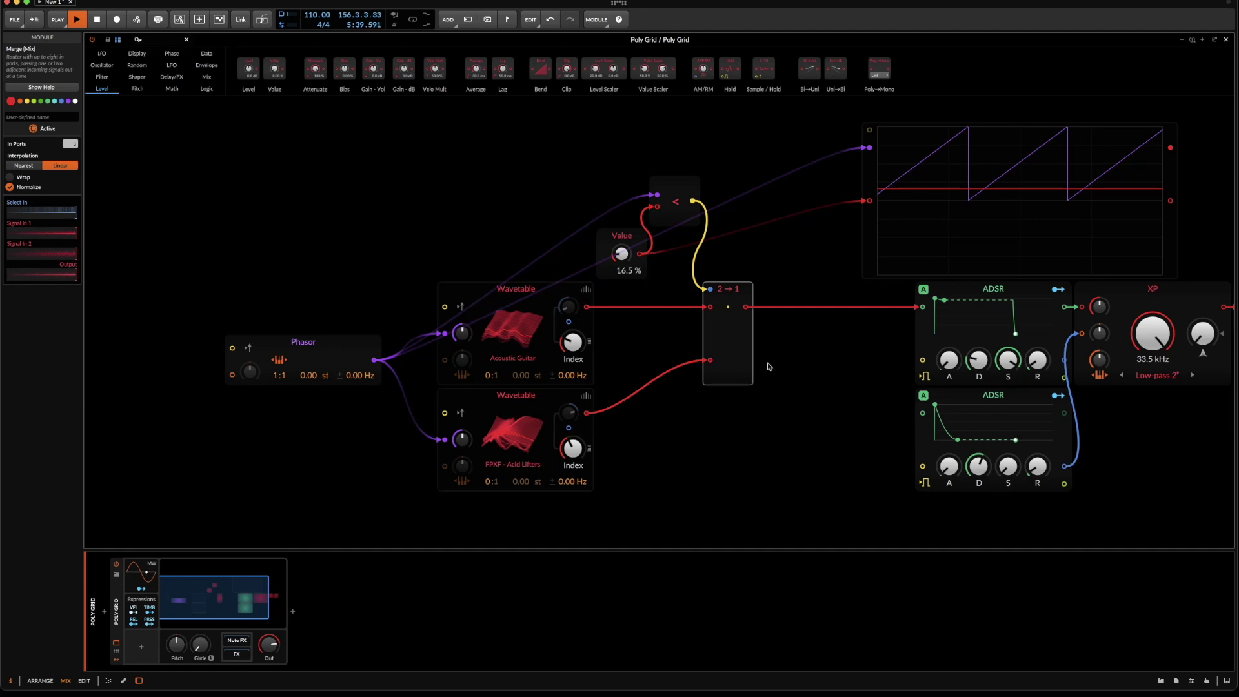
{"action": "left_click_drag", "start_coordinate": [748, 306], "coordinate": [876, 201]}
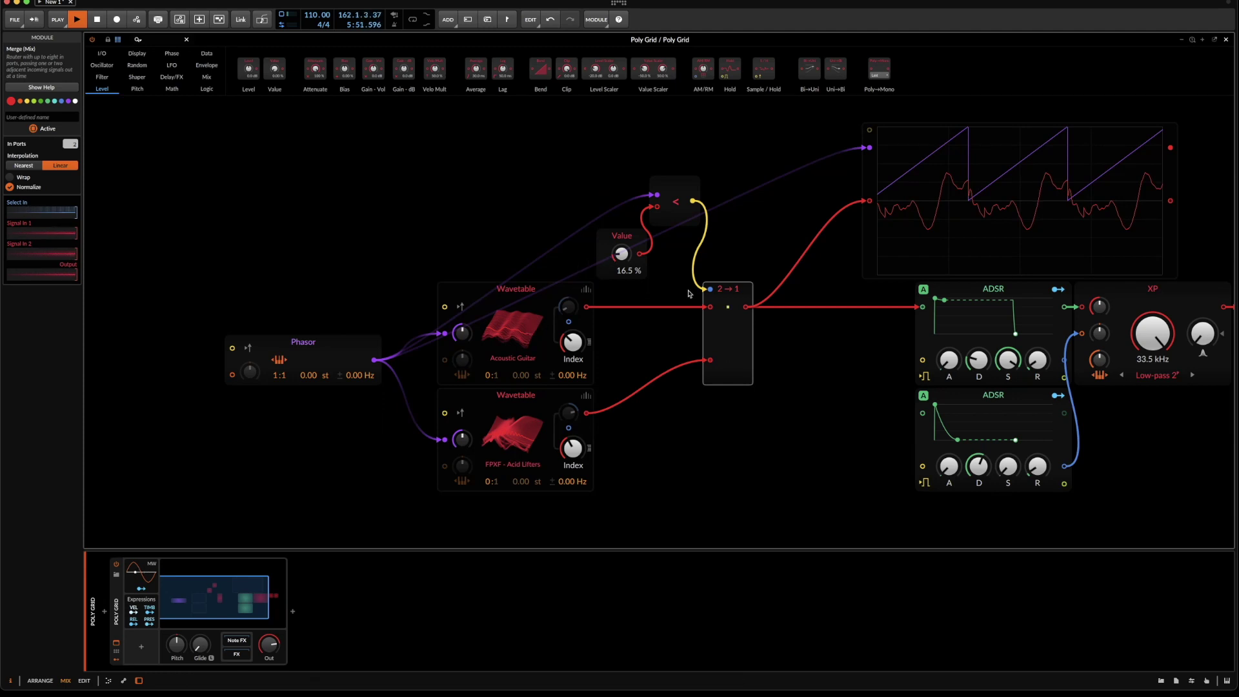
- Move the Value and comparator modules directly above the upper Wavetable and bring the Merge module closer to the Wavetables
{"action": "left_click", "coordinate": [618, 237]}
{"action": "left_click_drag", "start_coordinate": [674, 194], "coordinate": [569, 246]}
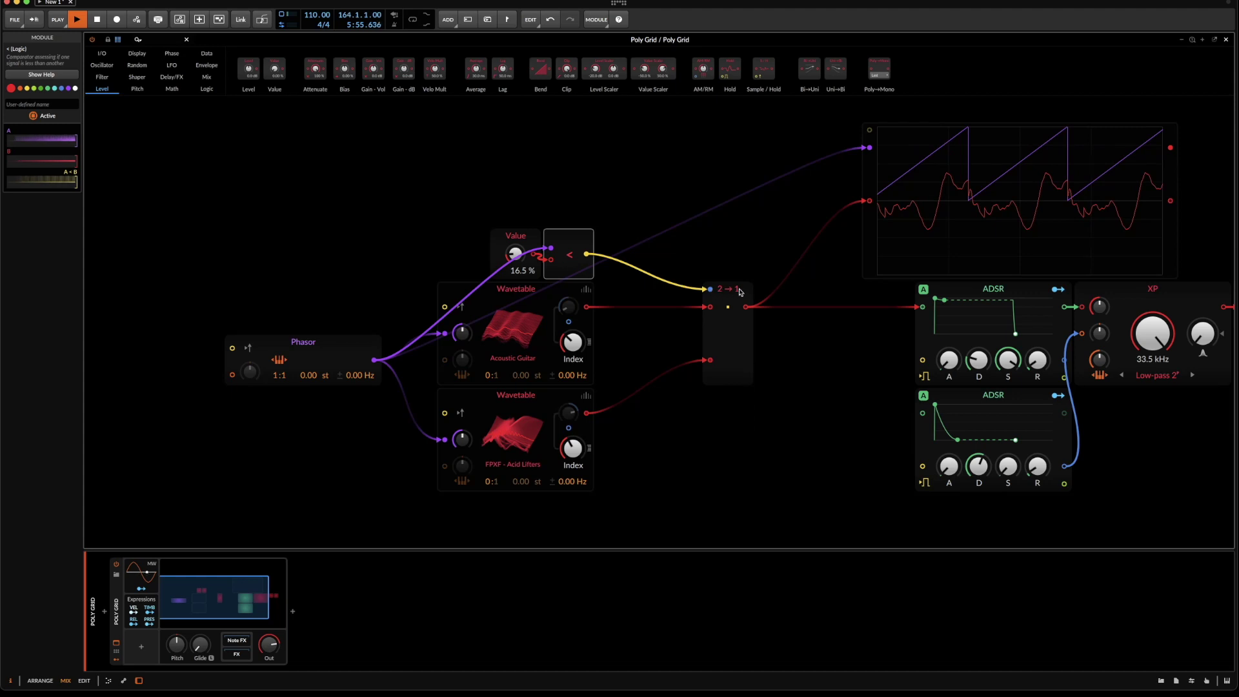
{"action": "left_click_drag", "start_coordinate": [736, 292], "coordinate": [683, 292]}
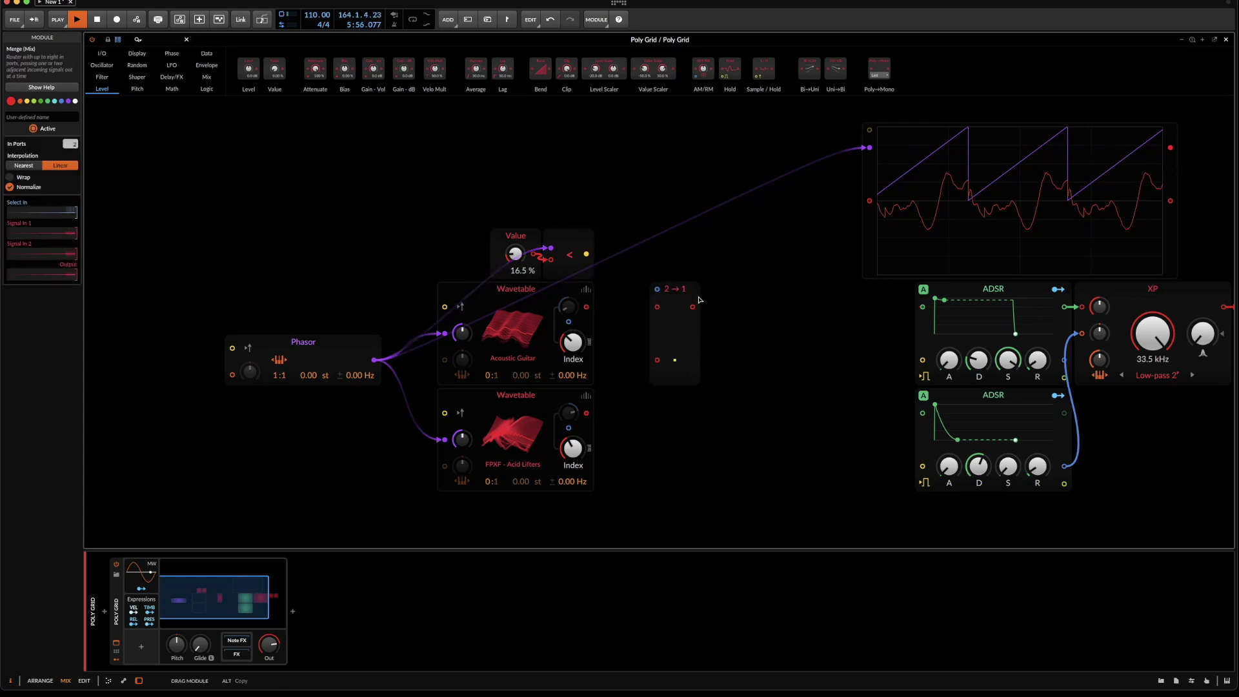
- Add a Split module with the Merge output as signal and the comparator as selector, and duplicate it with its connections
{"action": "left_click", "coordinate": [210, 78]}
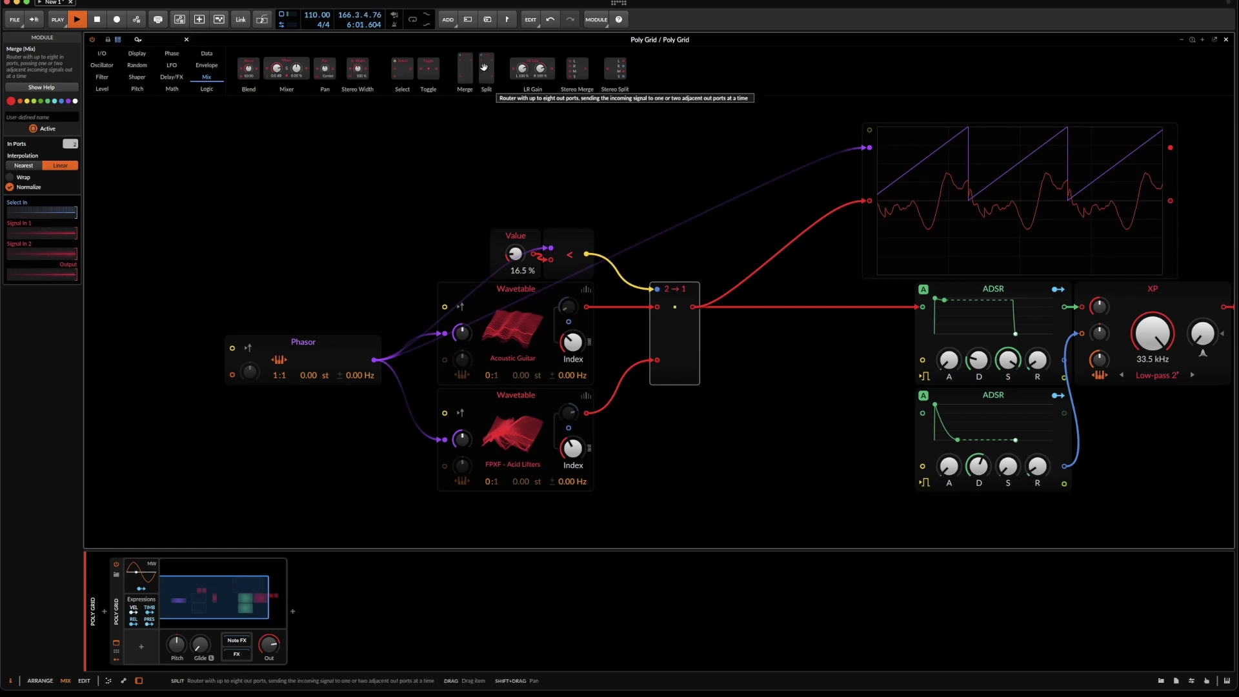
{"action": "left_click_drag", "start_coordinate": [487, 69], "coordinate": [788, 156]}
{"action": "left_click_drag", "start_coordinate": [587, 253], "coordinate": [733, 171]}
{"action": "left_click_drag", "start_coordinate": [692, 308], "coordinate": [587, 254]}
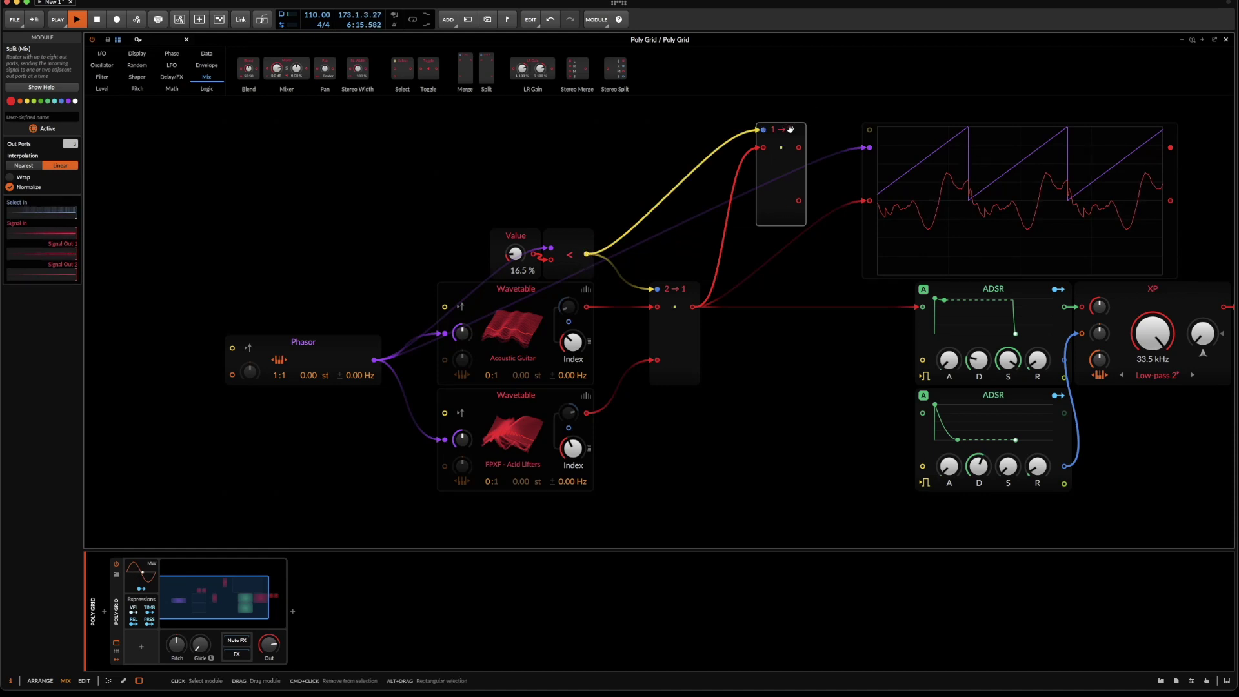
{"action": "key", "text": "super+d"}
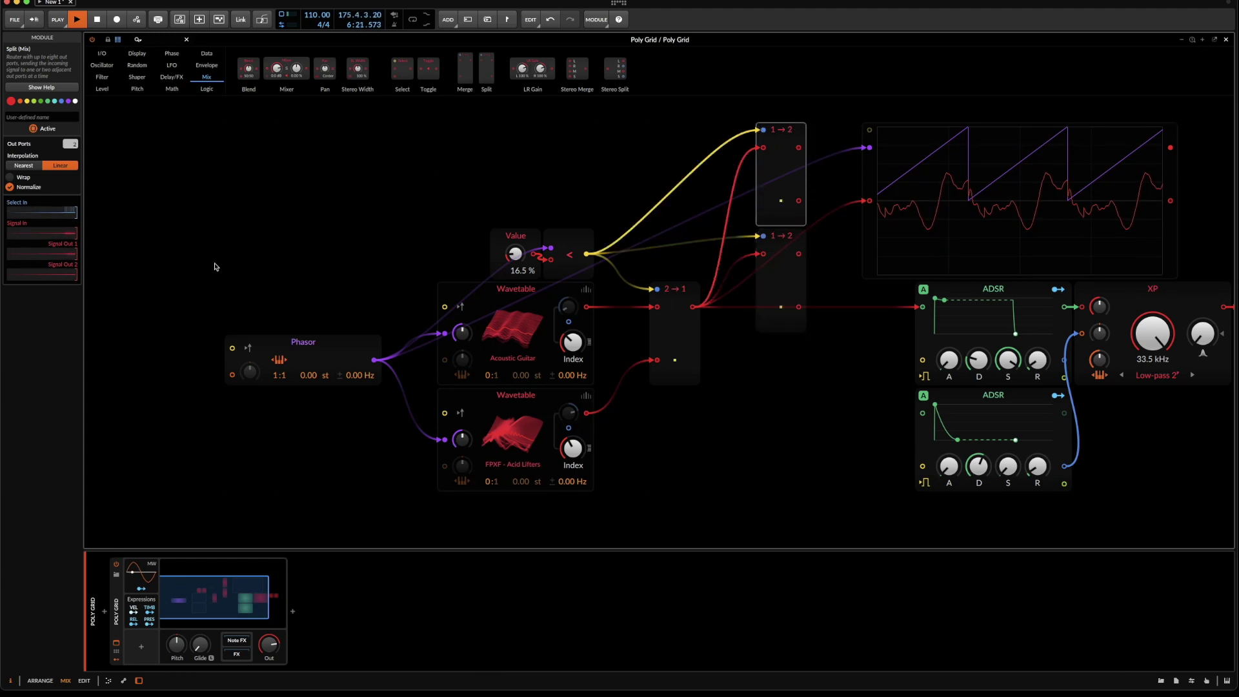
- Color the upper Split green and the lower one purple, and connect their first and second outputs, respectively, to the oscilloscope
{"action": "left_click", "coordinate": [791, 246]}
{"action": "left_click", "coordinate": [68, 102]}
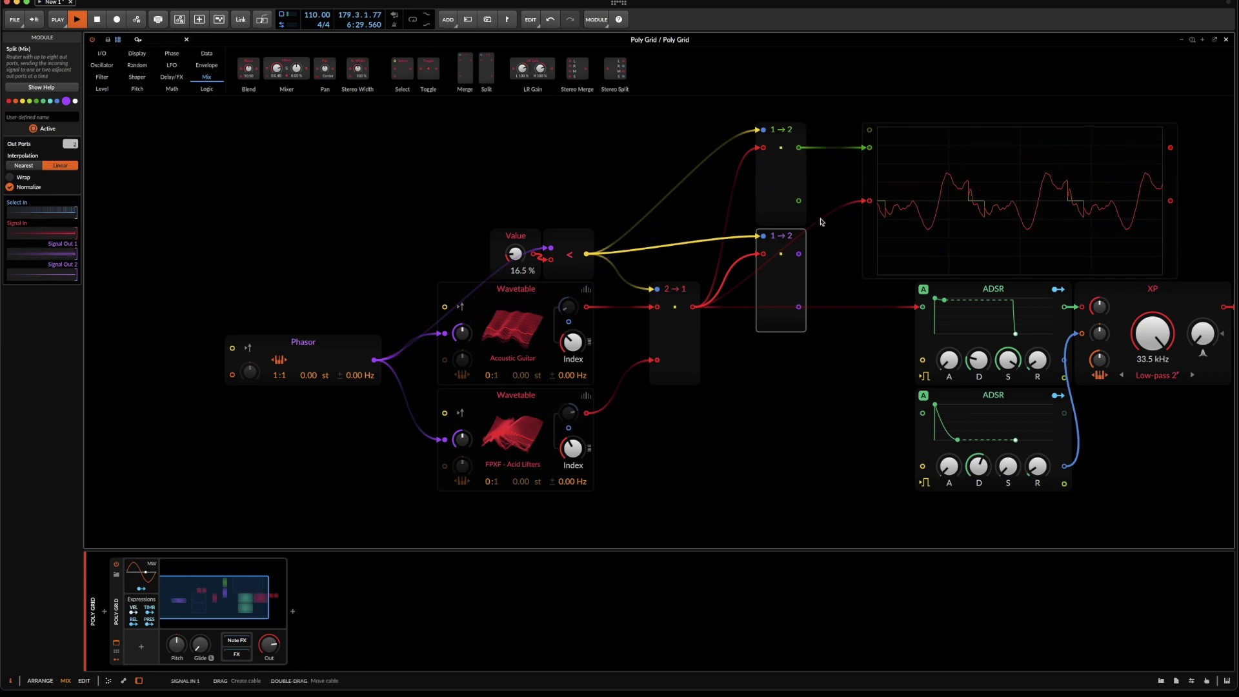
{"action": "left_click_drag", "start_coordinate": [799, 306], "coordinate": [870, 202]}
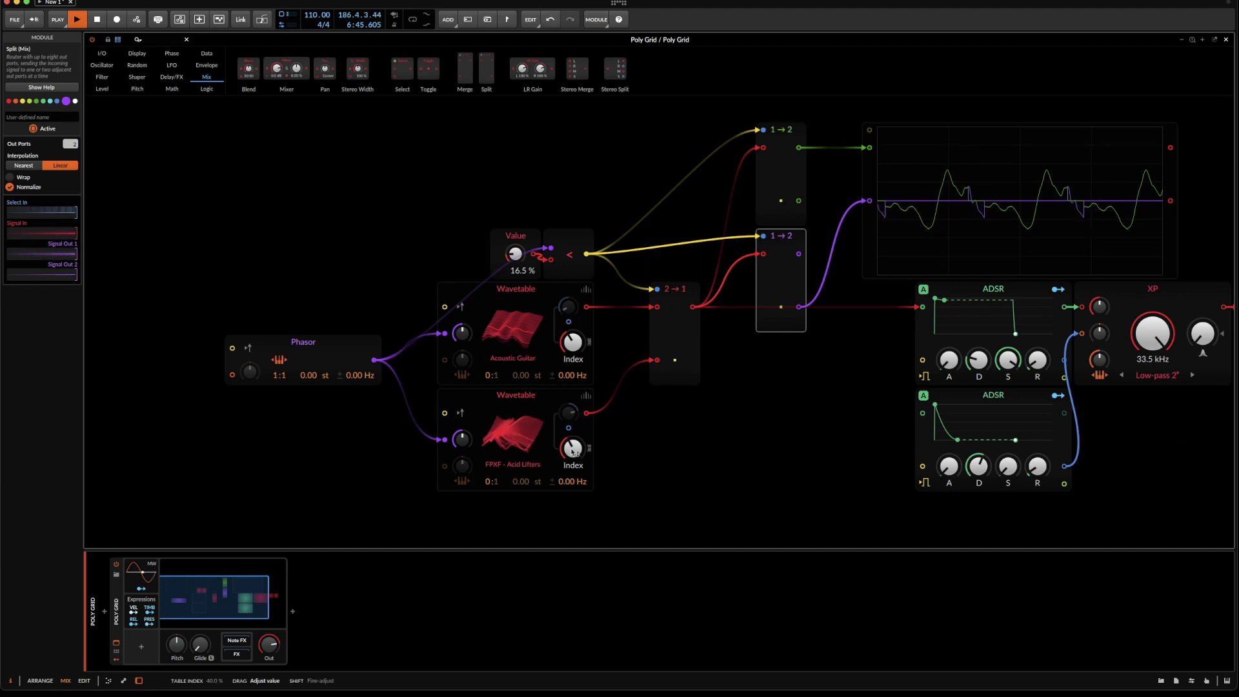
- Set the Value module to 66.0 % and lower the Index of both Wavetables
{"action": "mouse_move", "coordinate": [515, 254]}
{"action": "left_mouse_down"}
{"action": "mouse_move", "coordinate": [514, 236]}
{"action": "mouse_move", "coordinate": [515, 266]}
{"action": "left_mouse_up"}
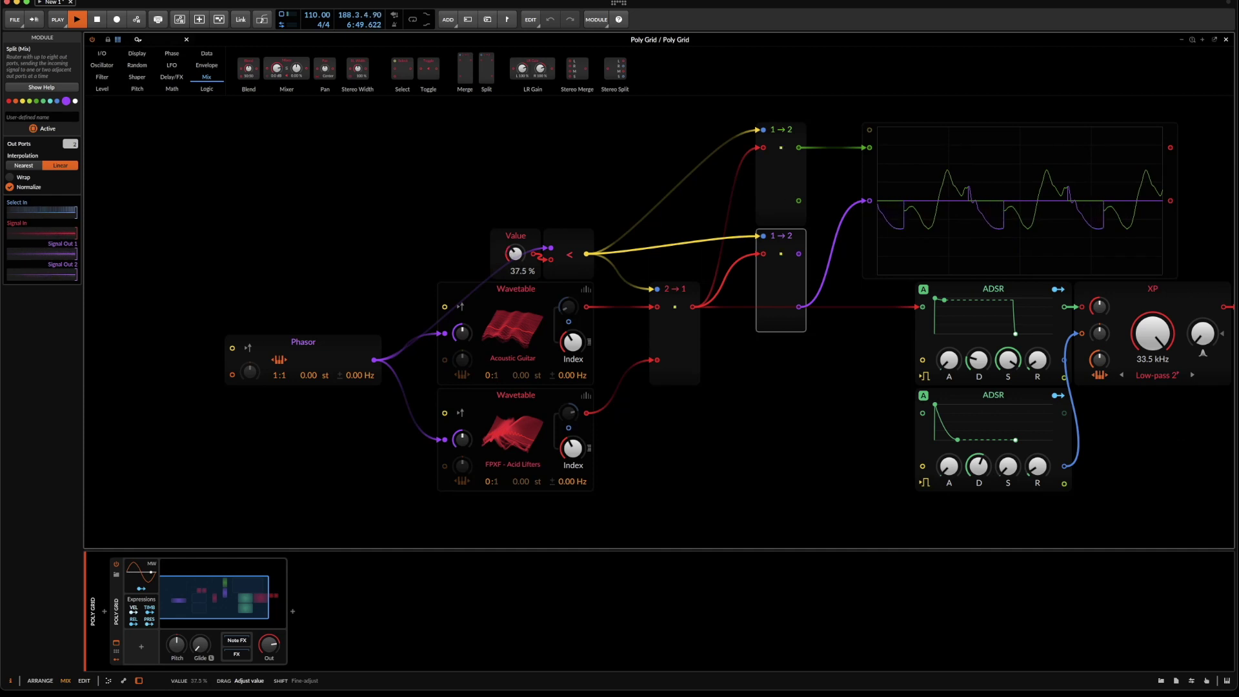
{"action": "left_click_drag", "start_coordinate": [514, 254], "coordinate": [514, 242]}
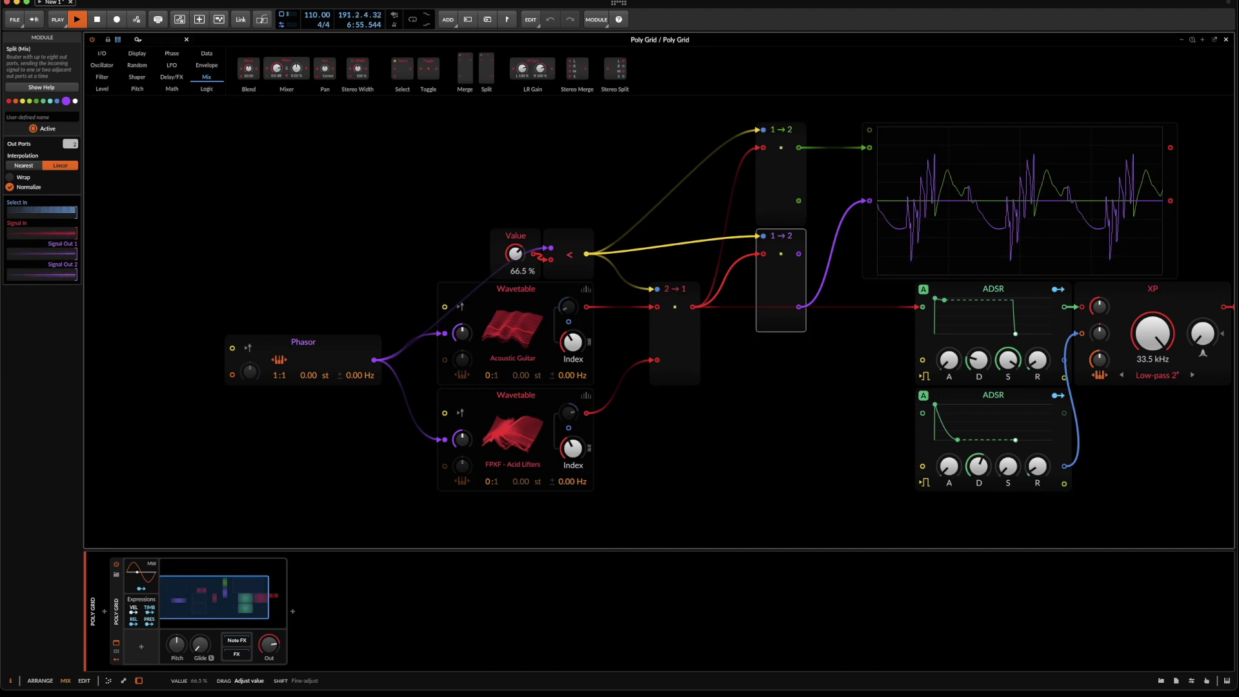
{"action": "left_click_drag", "start_coordinate": [514, 253], "coordinate": [514, 252]}
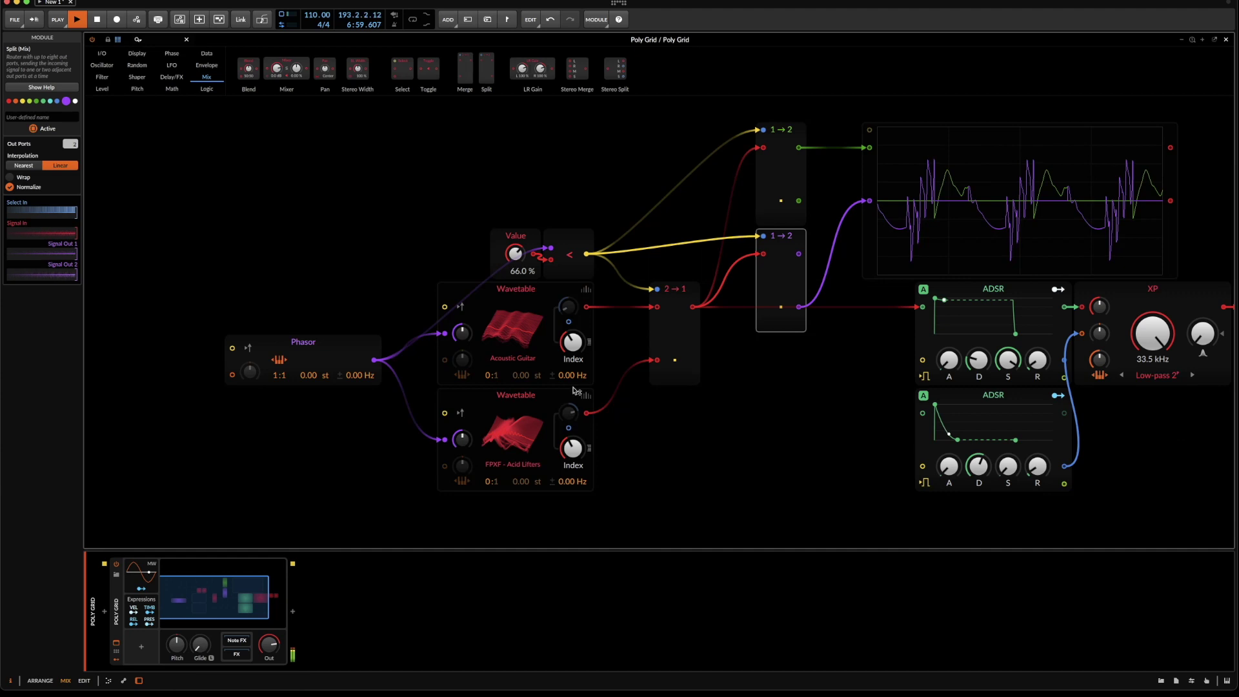
{"action": "left_click_drag", "start_coordinate": [572, 448], "coordinate": [572, 448]}
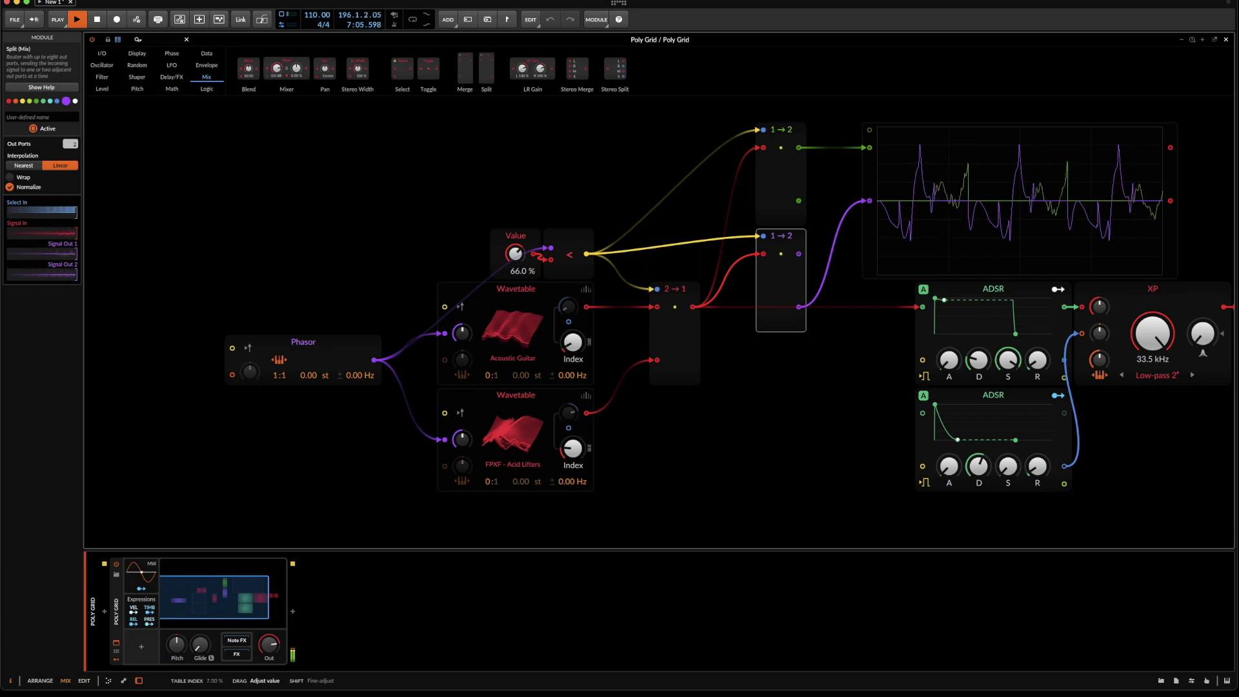
- Move the Phasor farther from the Wavetables and insert a Ø Bend on its output, feeding the comparator and both Wavetables
{"action": "left_click_drag", "start_coordinate": [337, 337], "coordinate": [284, 337]}
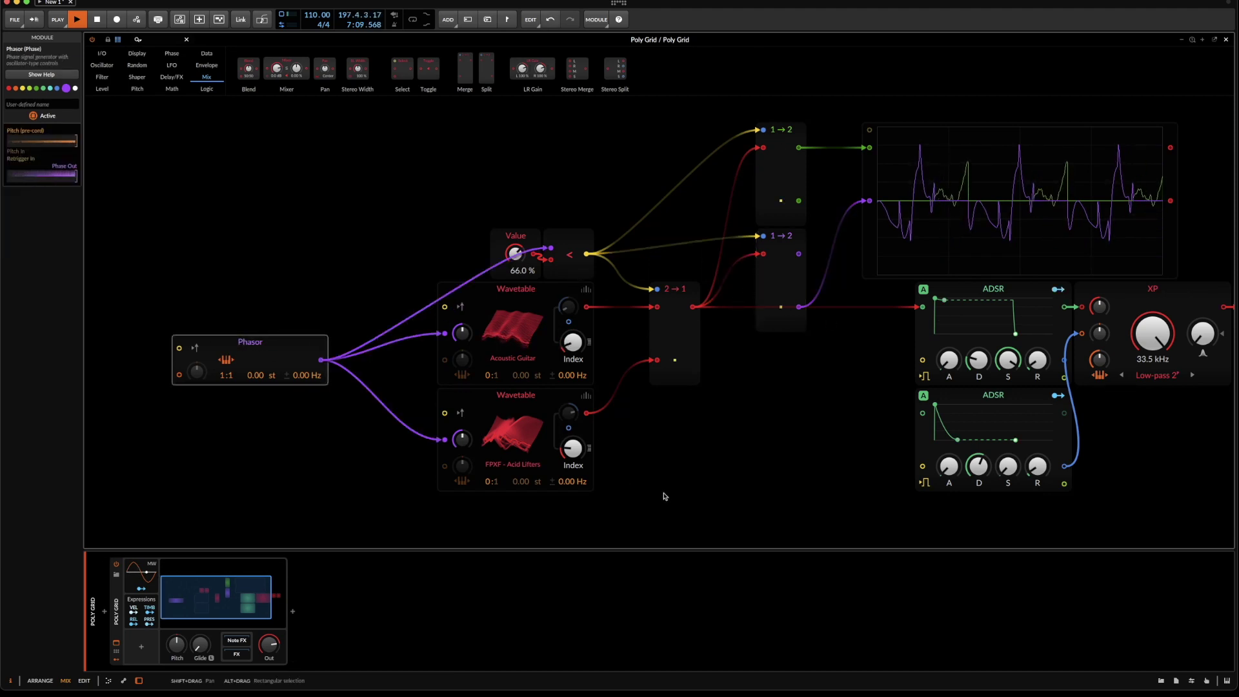
{"action": "left_click", "coordinate": [526, 336]}
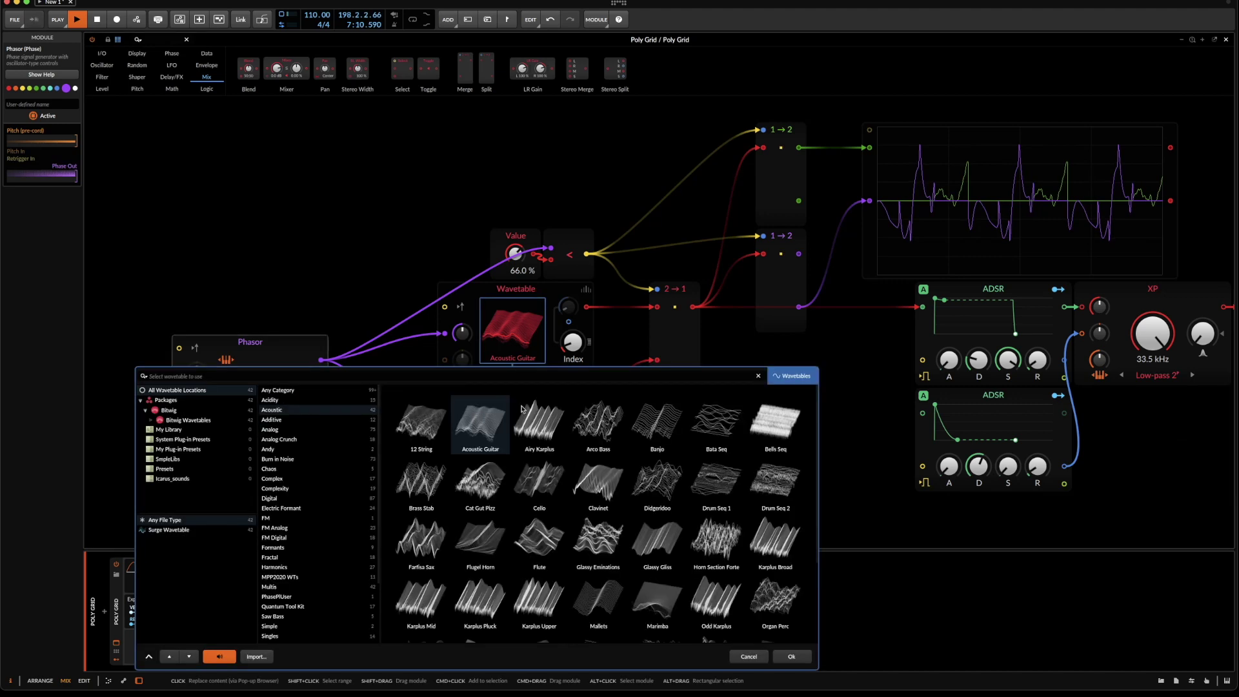
{"action": "left_click", "coordinate": [747, 658]}
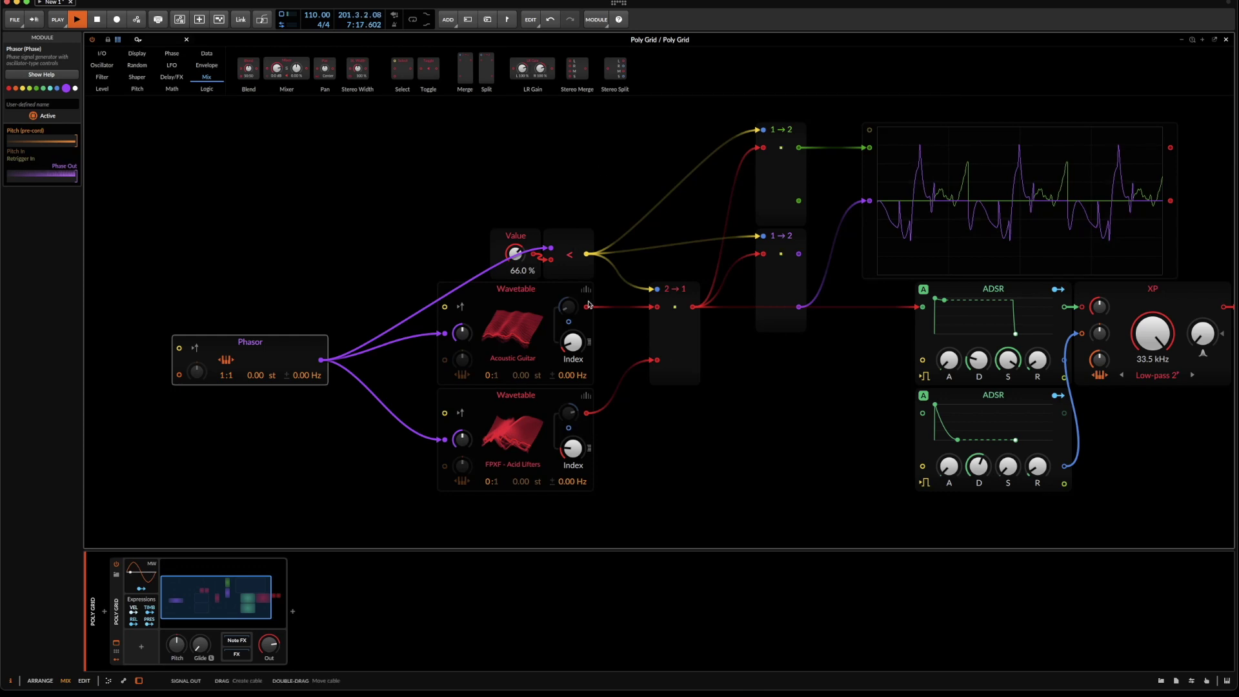
{"action": "left_click_drag", "start_coordinate": [250, 342], "coordinate": [197, 342]}
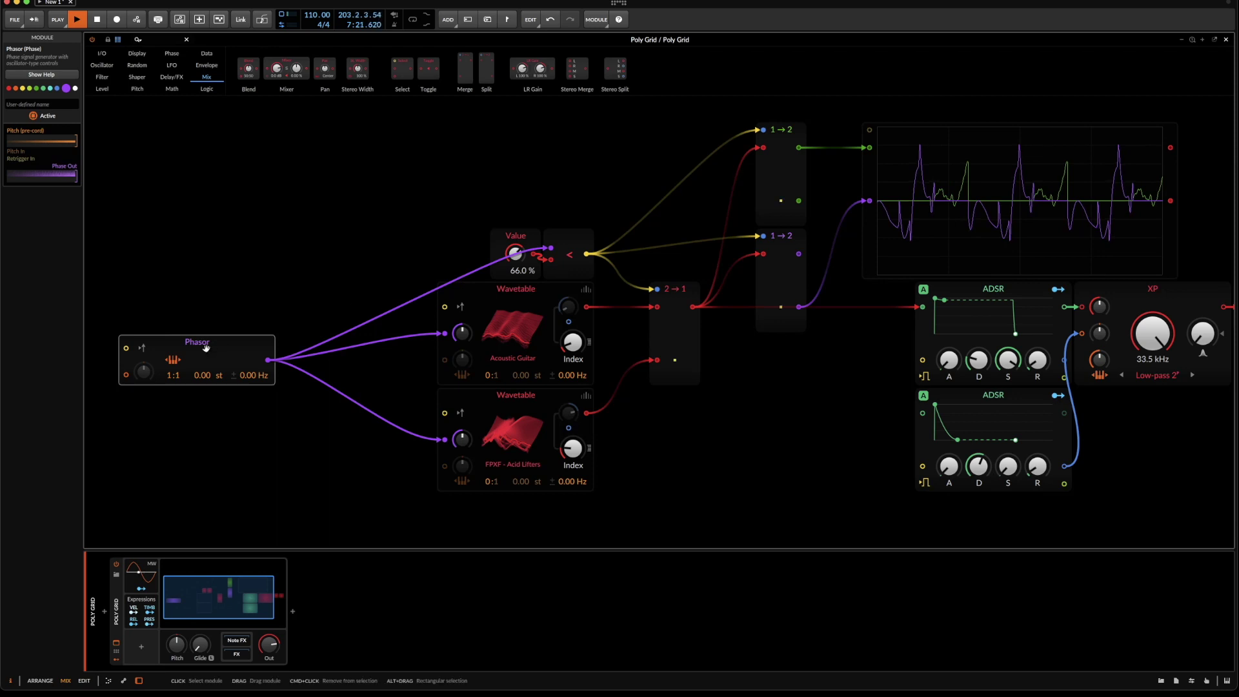
{"action": "left_click", "coordinate": [172, 54]}
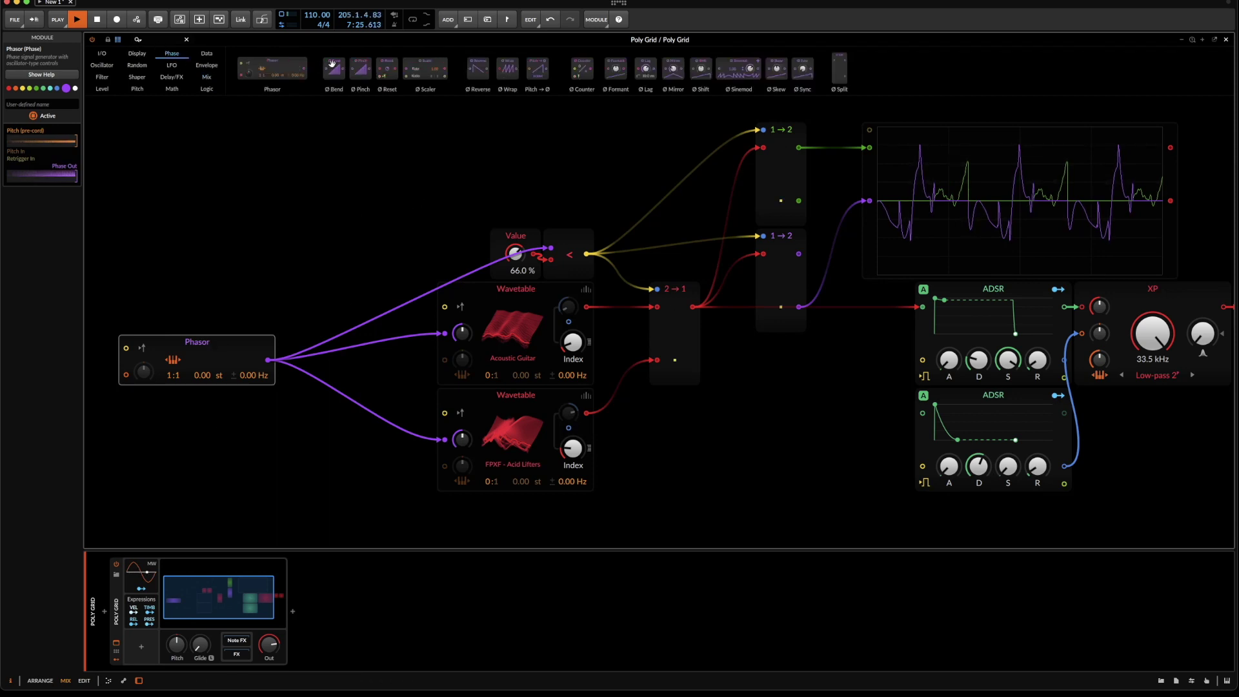
{"action": "double_click", "coordinate": [267, 360]}
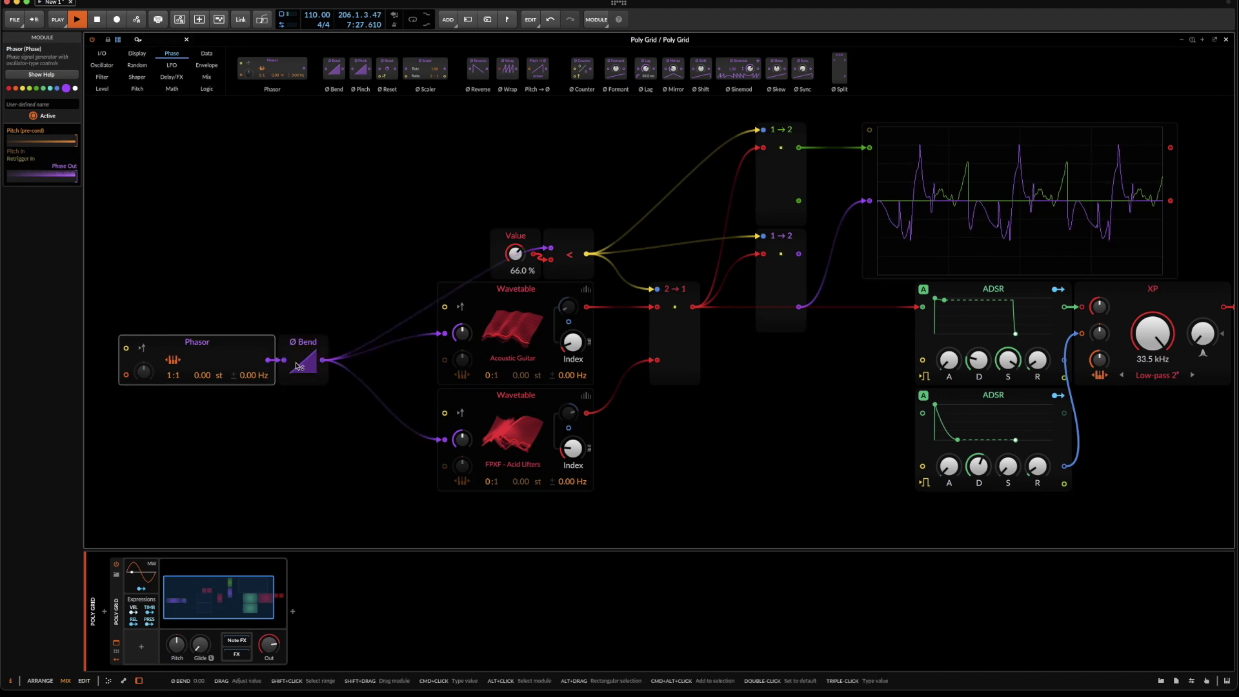
- Try different Ø Bend amounts, reset the bend to its default, and set the Value module to 56.0 %
{"action": "mouse_move", "coordinate": [303, 360]}
{"action": "left_mouse_down"}
{"action": "mouse_move", "coordinate": [303, 316]}
{"action": "mouse_move", "coordinate": [303, 339]}
{"action": "left_mouse_up"}
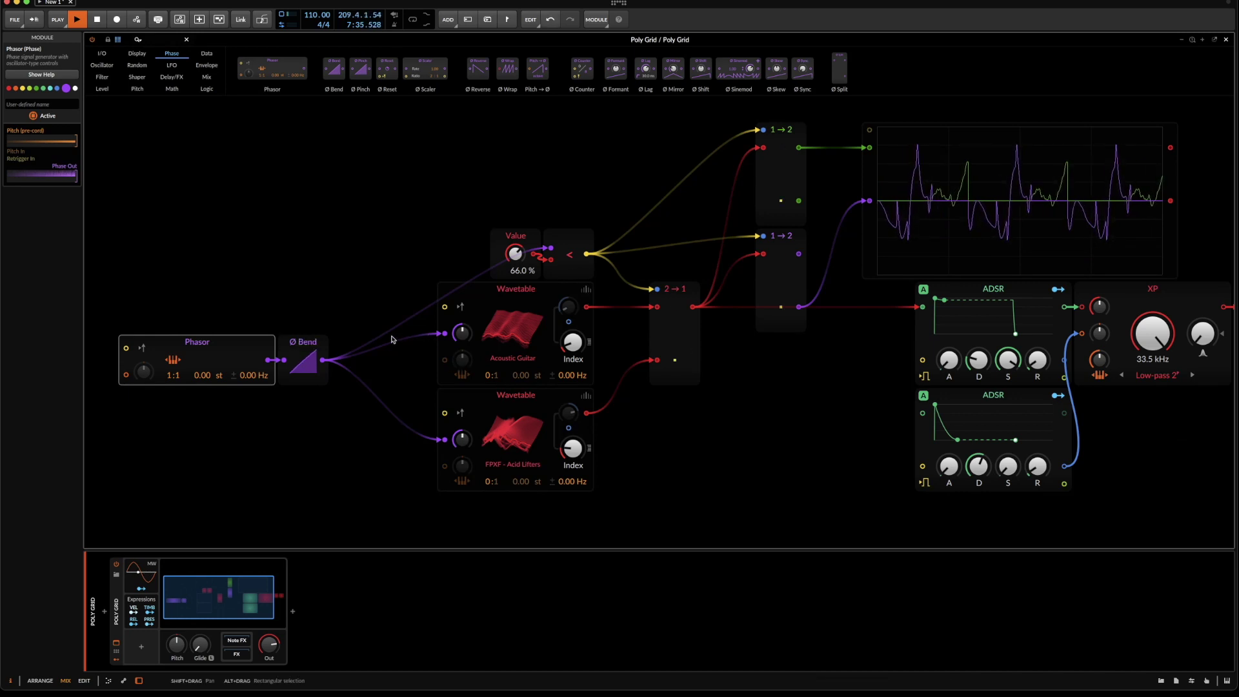
{"action": "left_click_drag", "start_coordinate": [307, 366], "coordinate": [307, 317]}
{"action": "double_click", "coordinate": [304, 362]}
{"action": "mouse_move", "coordinate": [515, 253]}
{"action": "left_mouse_down"}
{"action": "mouse_move", "coordinate": [515, 303]}
{"action": "mouse_move", "coordinate": [515, 264]}
{"action": "left_mouse_up"}
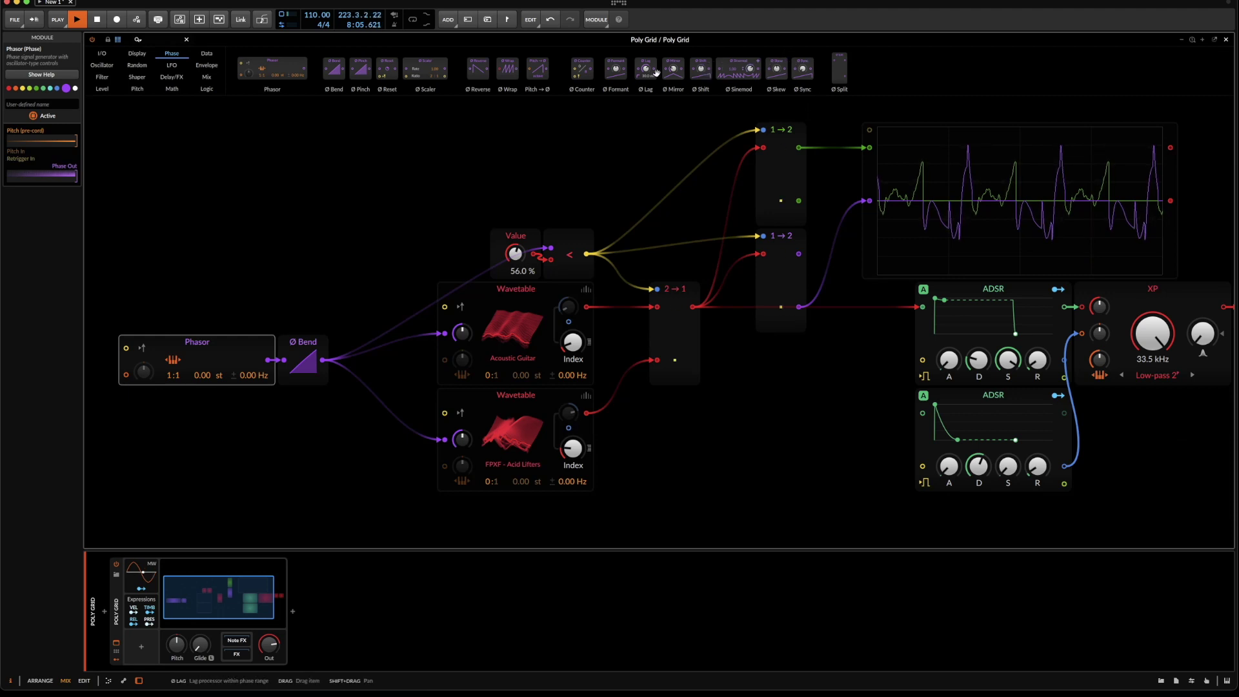
- Insert a Ø Shift between the Ø Bend and the upper Wavetable, and place a copy before the lower Wavetable's phase input
{"action": "left_click_drag", "start_coordinate": [699, 63], "coordinate": [439, 335]}
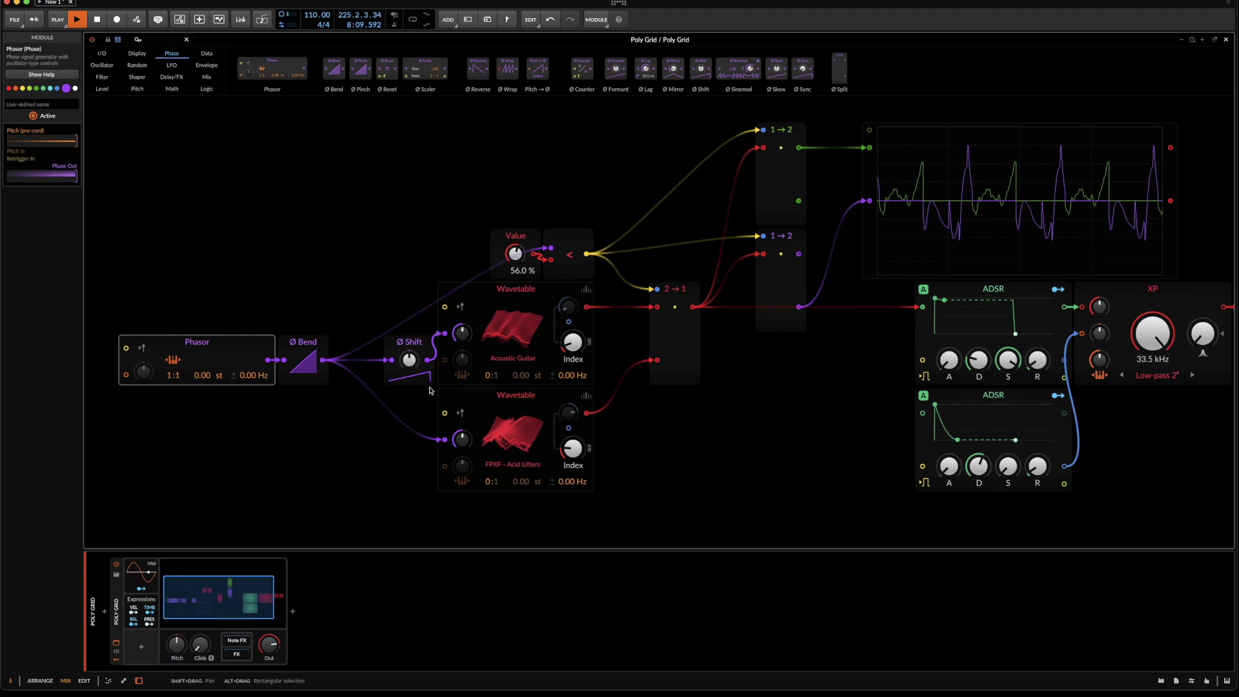
{"action": "left_click", "coordinate": [405, 343]}
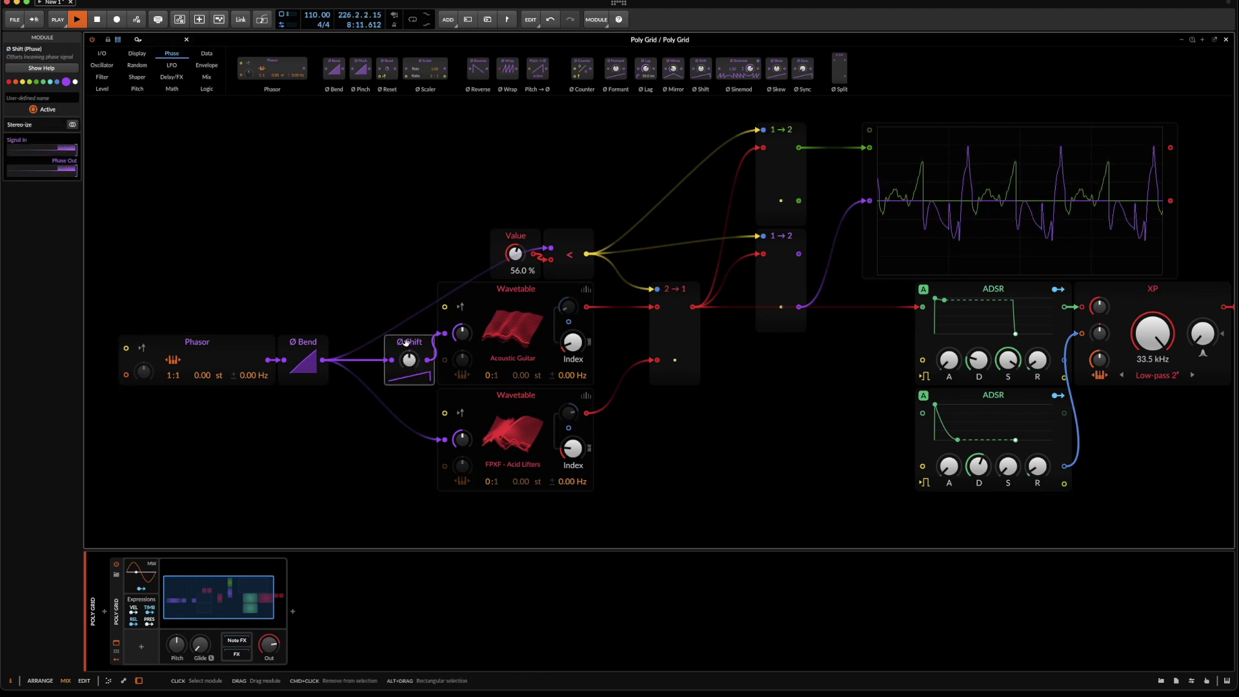
{"action": "left_click_drag", "start_coordinate": [405, 343], "coordinate": [441, 442]}
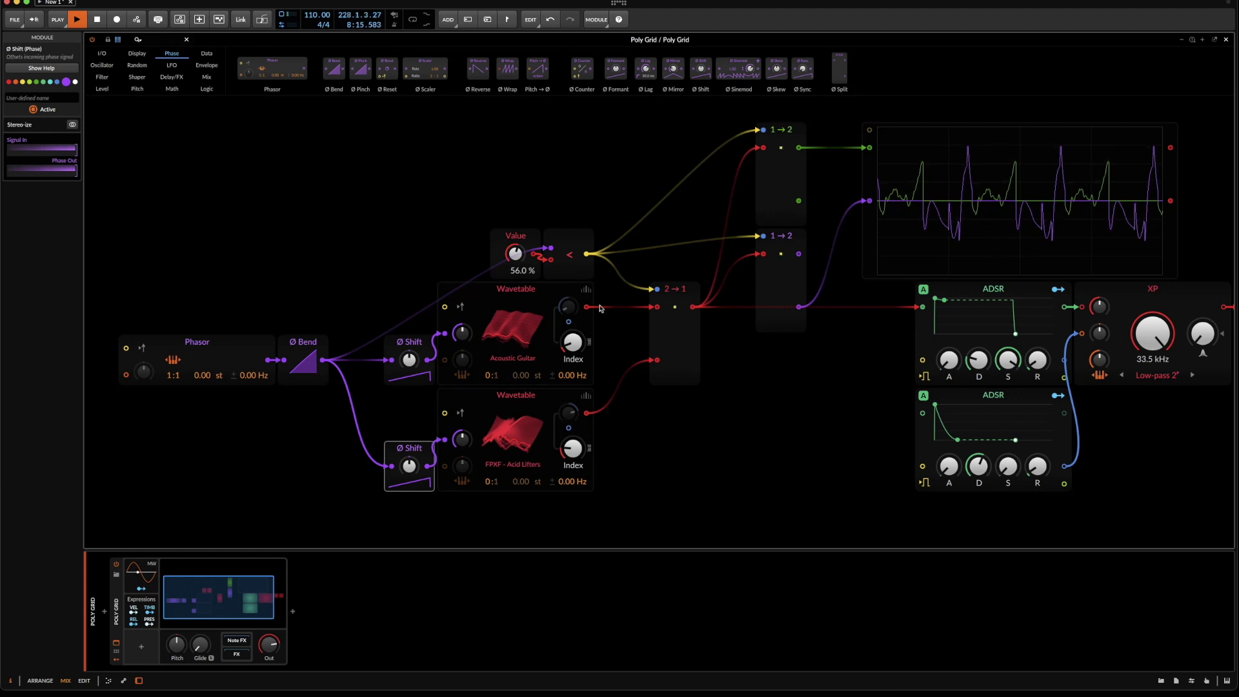
- Raise the phase offsets of both Ø Shift modules and try bending the phase with Ø Bend
{"action": "left_click_drag", "start_coordinate": [409, 360], "coordinate": [410, 304]}
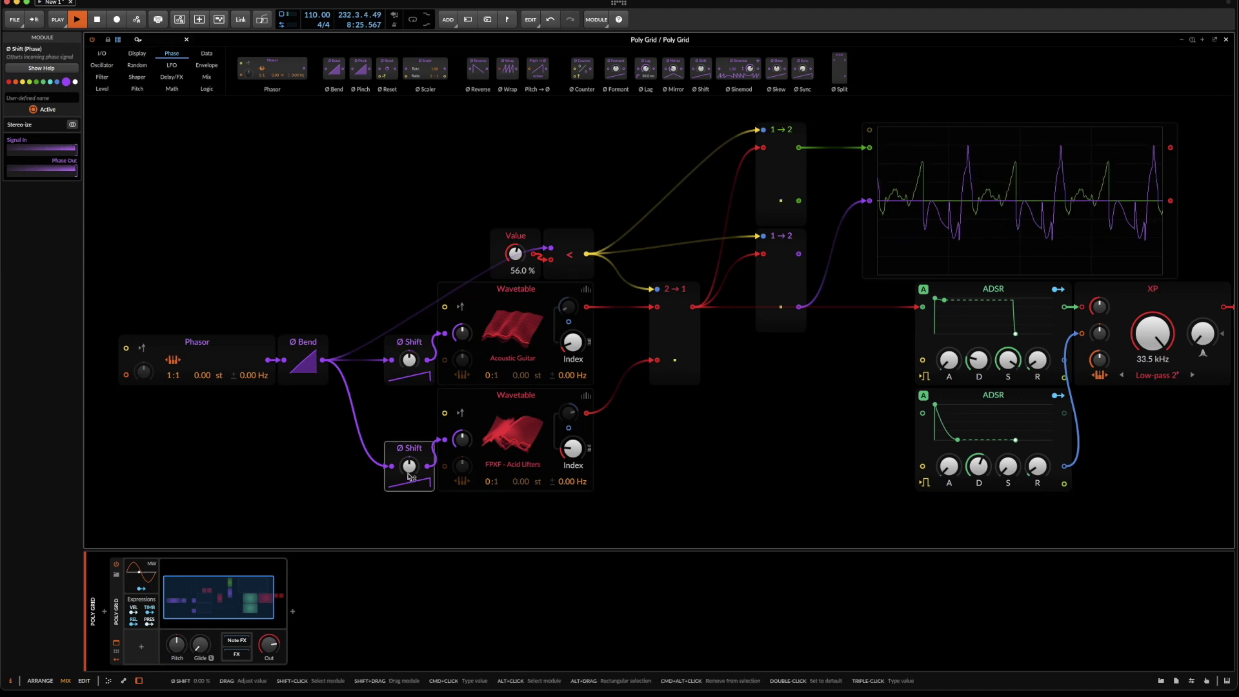
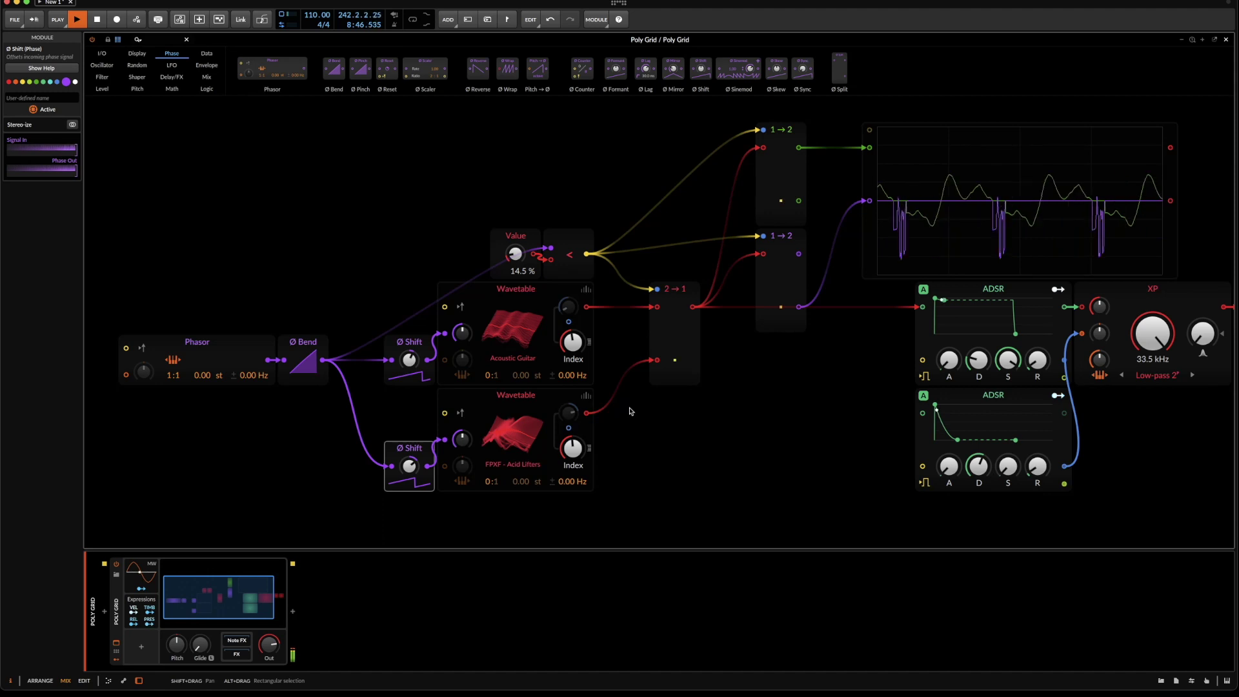
{"action": "left_click_drag", "start_coordinate": [300, 365], "coordinate": [297, 369]}
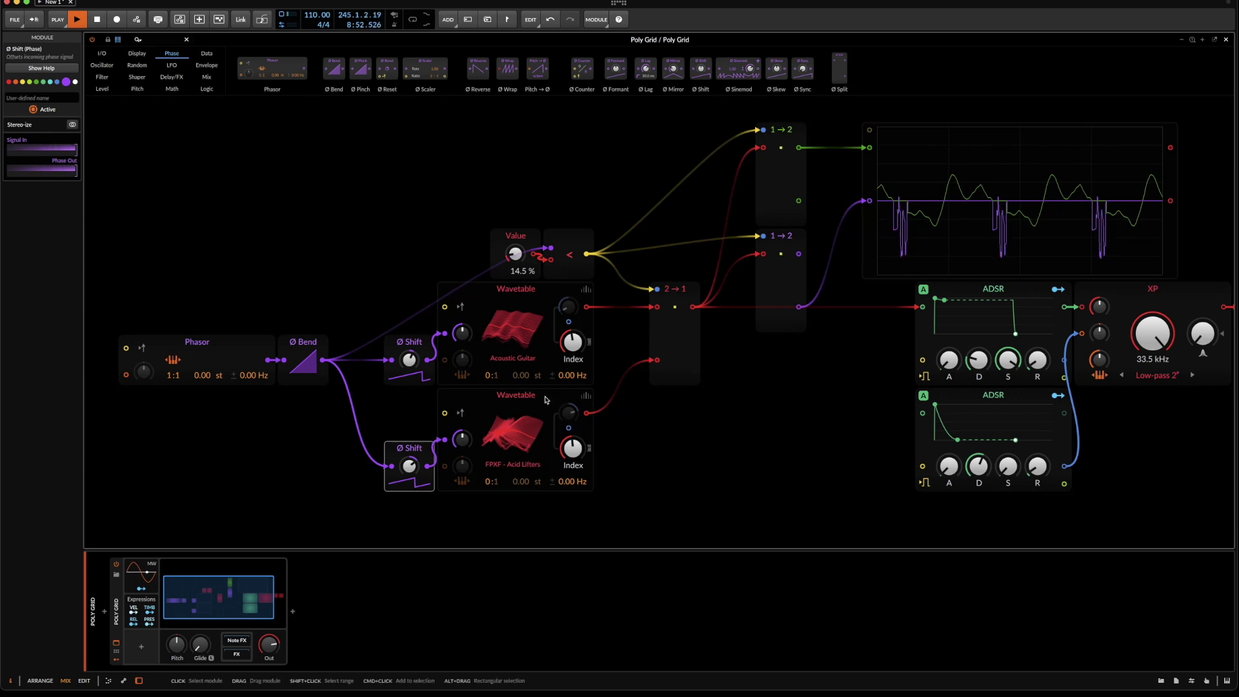
{"action": "scroll", "coordinate": [548, 355], "scroll_direction": "down", "scroll_amount": 1}
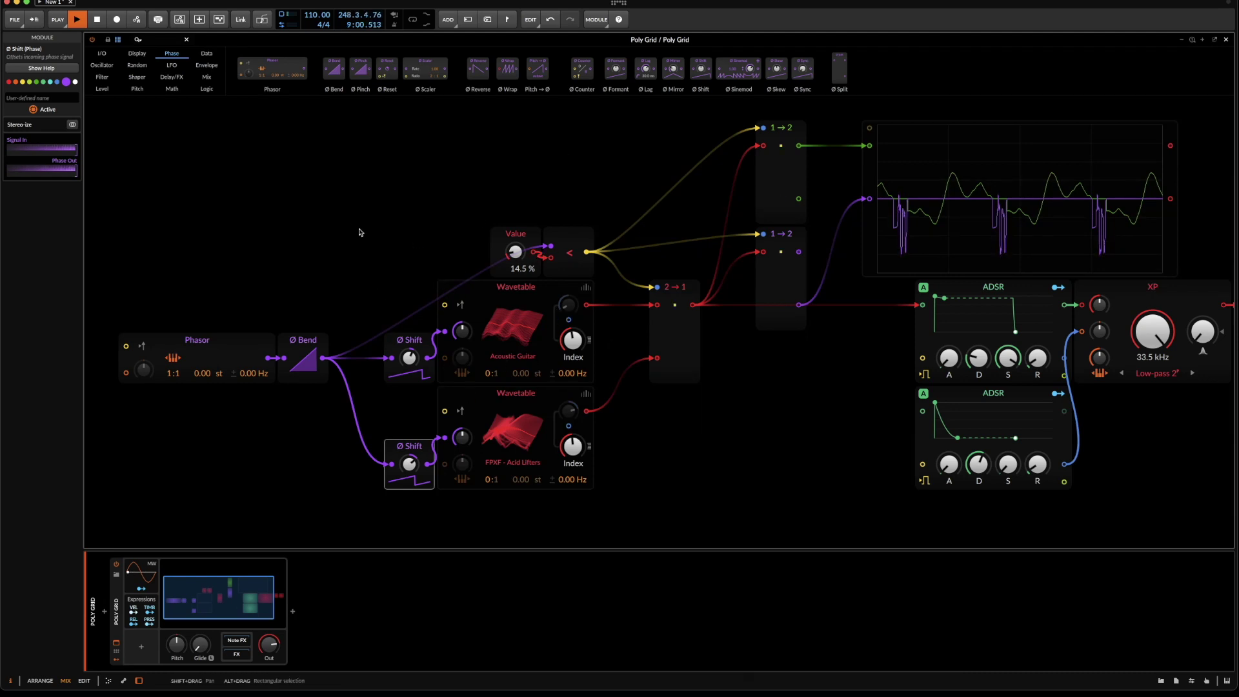
- Add an LFO above the Ø Bend and Ø Shift, and place two duplicates side by side below the Wavetables
{"action": "left_click", "coordinate": [172, 65]}
{"action": "left_click_drag", "start_coordinate": [261, 68], "coordinate": [330, 208]}
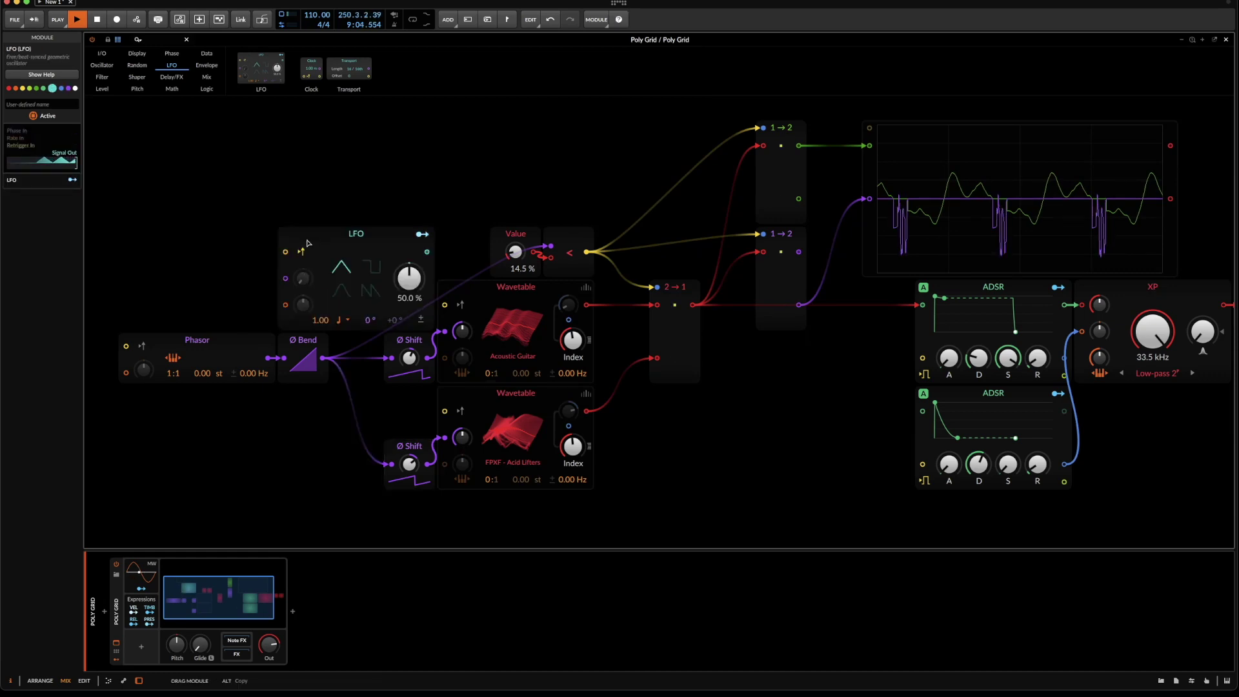
{"action": "key", "text": "super+d"}
{"action": "key", "text": "super+d"}
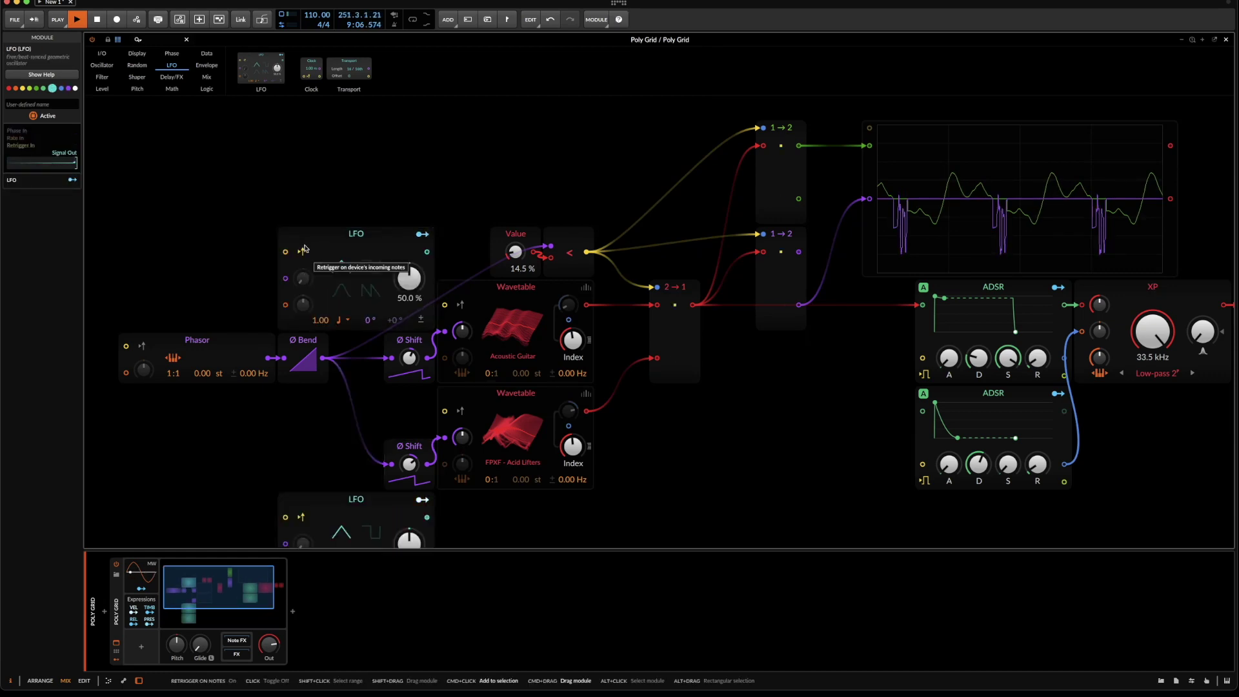
{"action": "left_click_drag", "start_coordinate": [347, 439], "coordinate": [506, 332]}
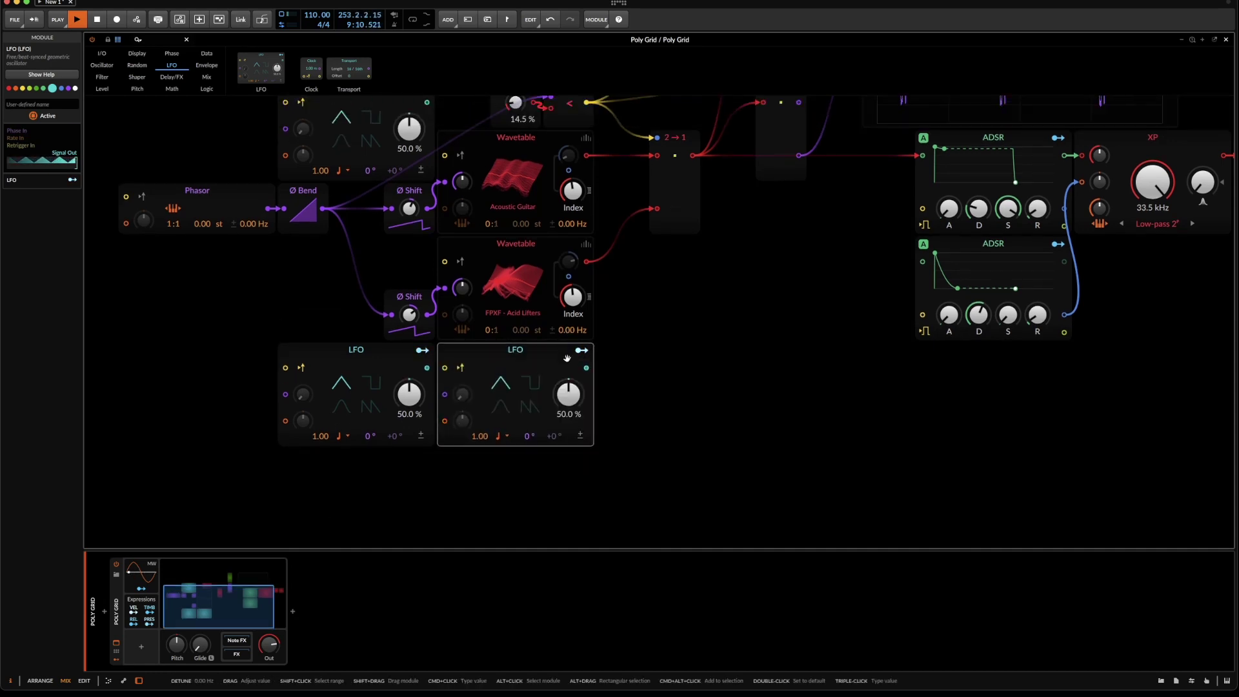
- Modulate the Index of the lower Wavetable with one lower LFO at 0.83 Hz and the upper Wavetable with the other at 0.82 Hz
{"action": "left_click_drag", "start_coordinate": [586, 368], "coordinate": [569, 277]}
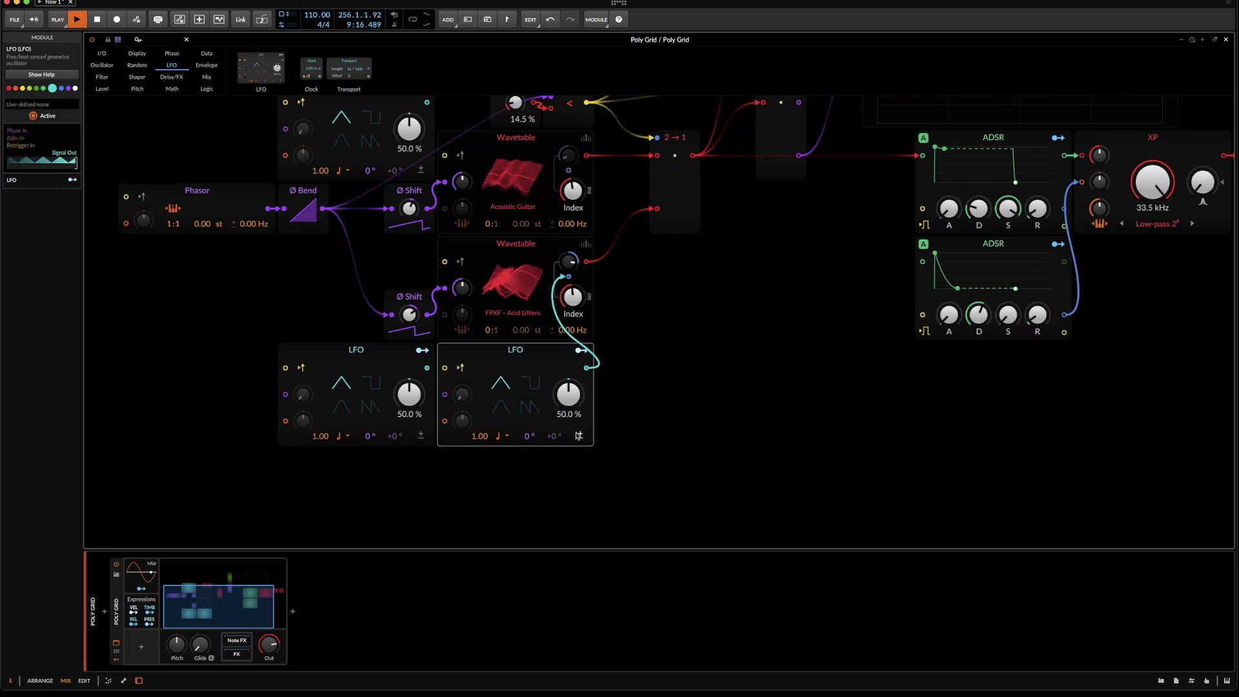
{"action": "left_click", "coordinate": [498, 436]}
{"action": "left_click", "coordinate": [513, 453]}
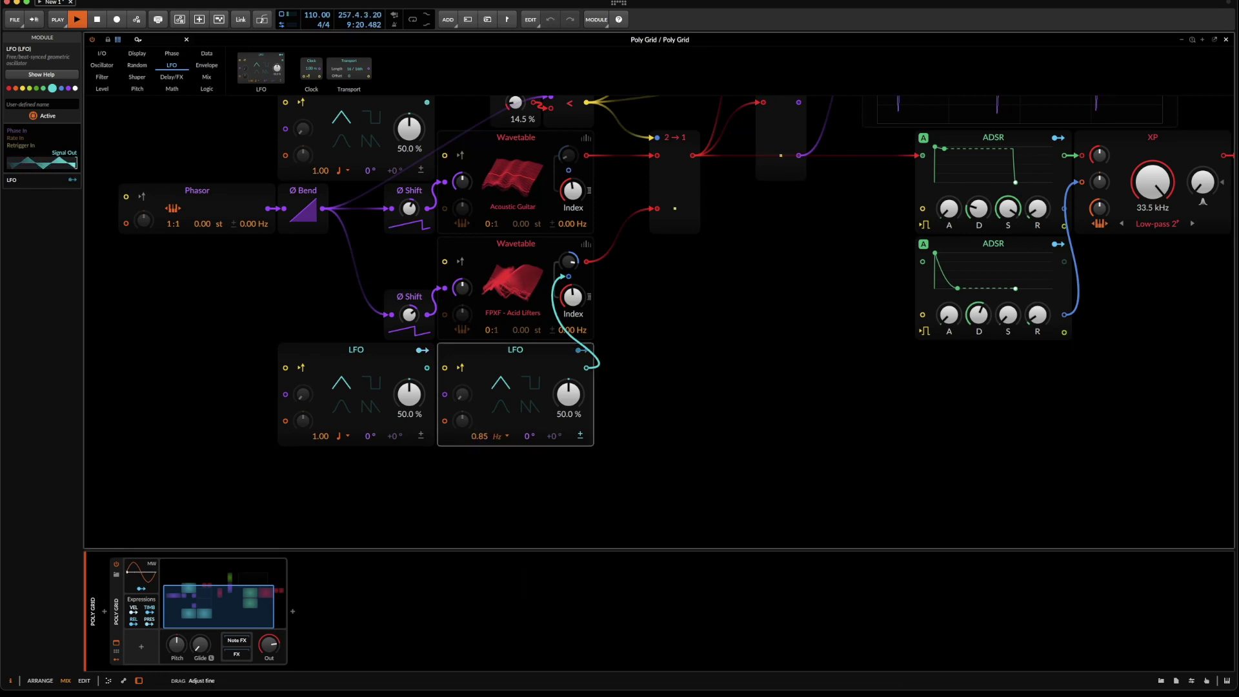
{"action": "left_click", "coordinate": [339, 436]}
{"action": "left_click", "coordinate": [340, 455]}
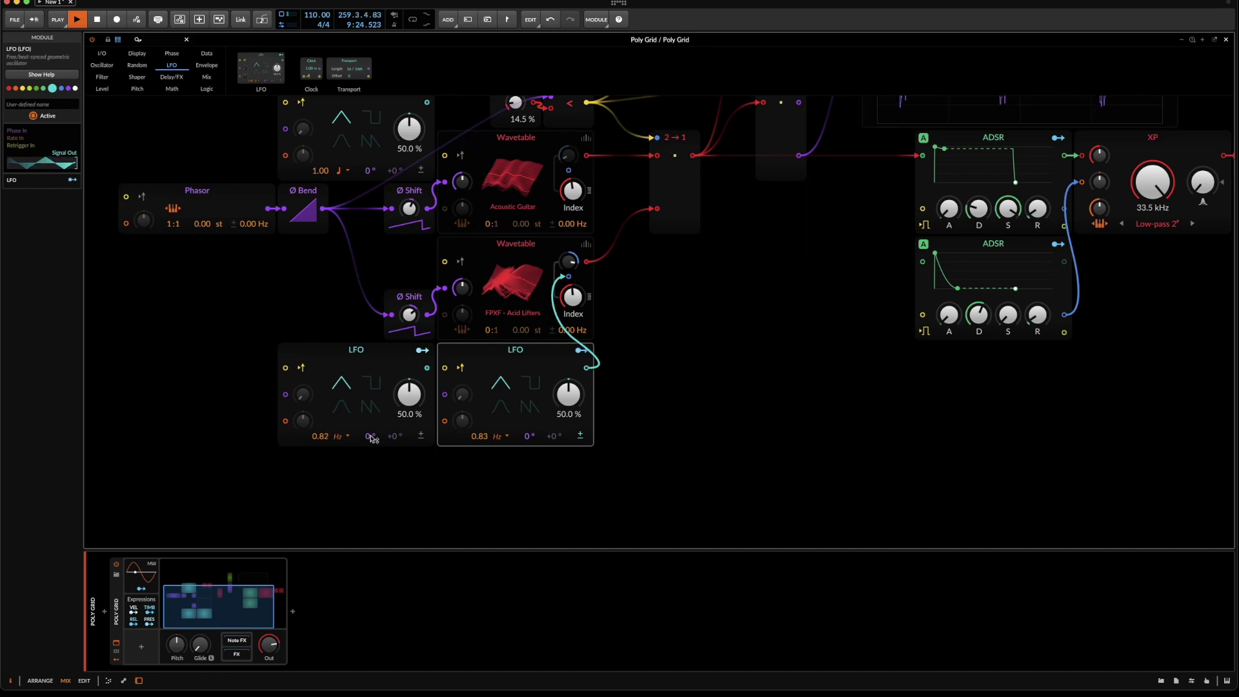
{"action": "left_click_drag", "start_coordinate": [428, 373], "coordinate": [568, 169]}
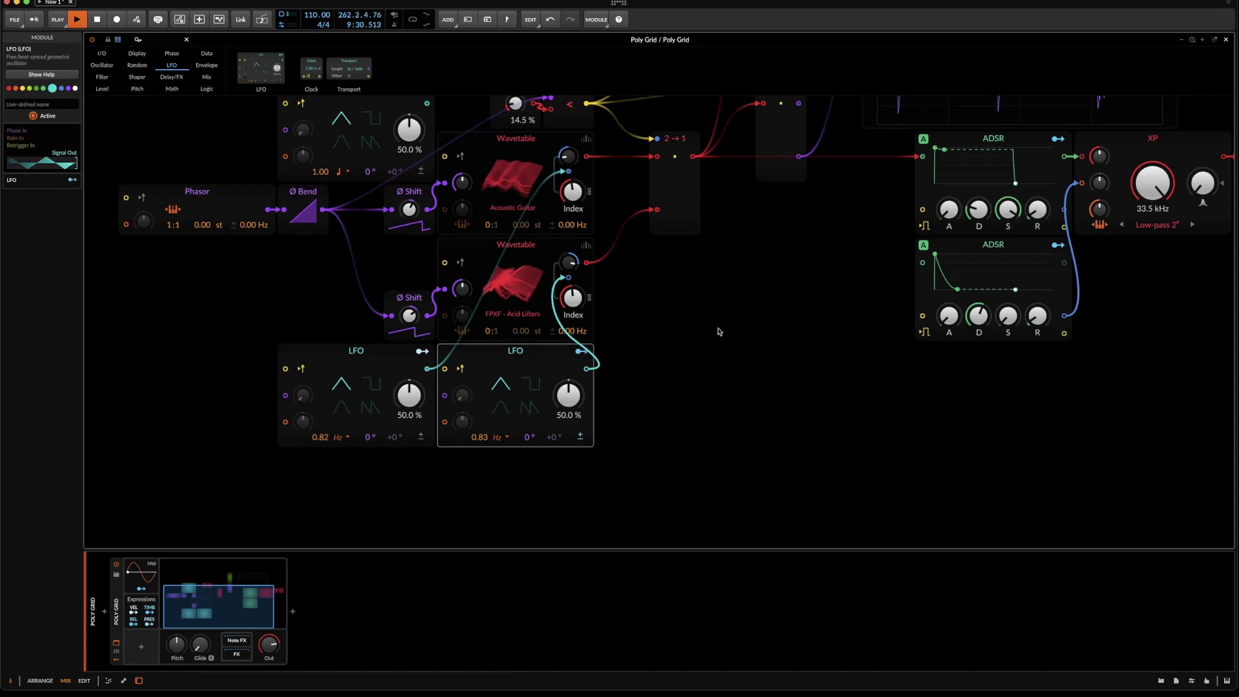
- Sweep the comparator's threshold Value up and down and leave it at 53.5 %
{"action": "scroll", "coordinate": [719, 333], "scroll_direction": "up", "scroll_amount": 3}
{"action": "scroll", "coordinate": [719, 333], "scroll_direction": "up", "scroll_amount": 2}
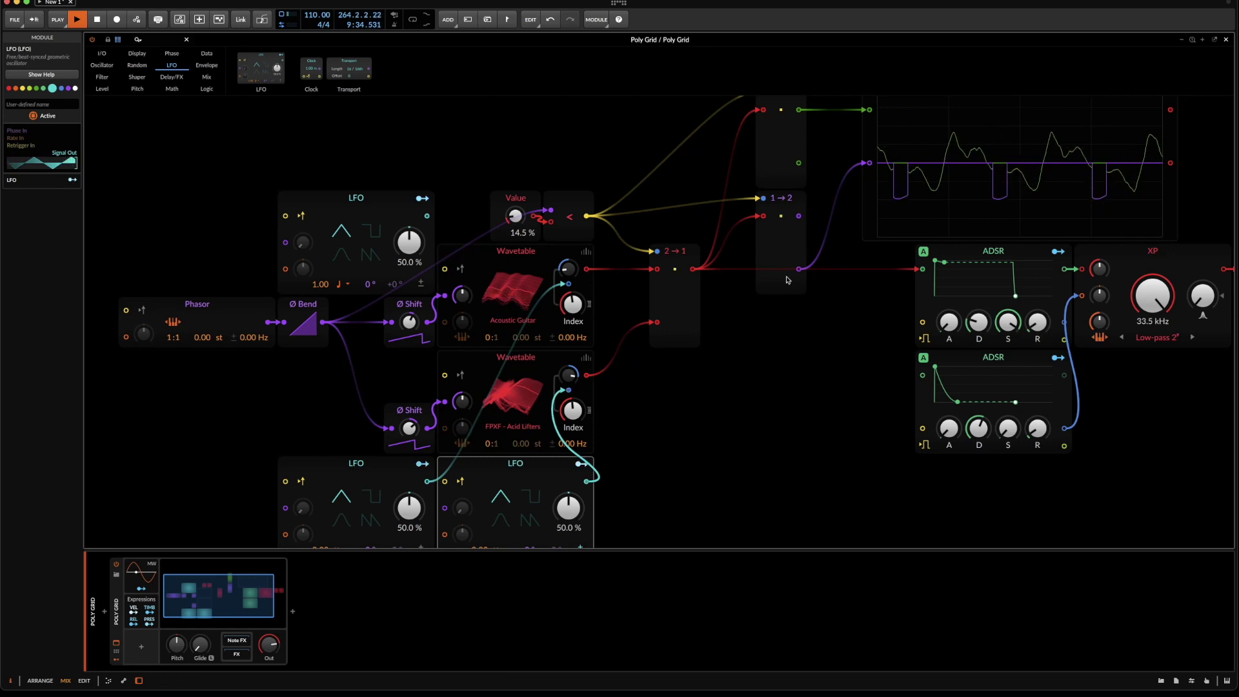
{"action": "left_click_drag", "start_coordinate": [515, 216], "coordinate": [515, 206]}
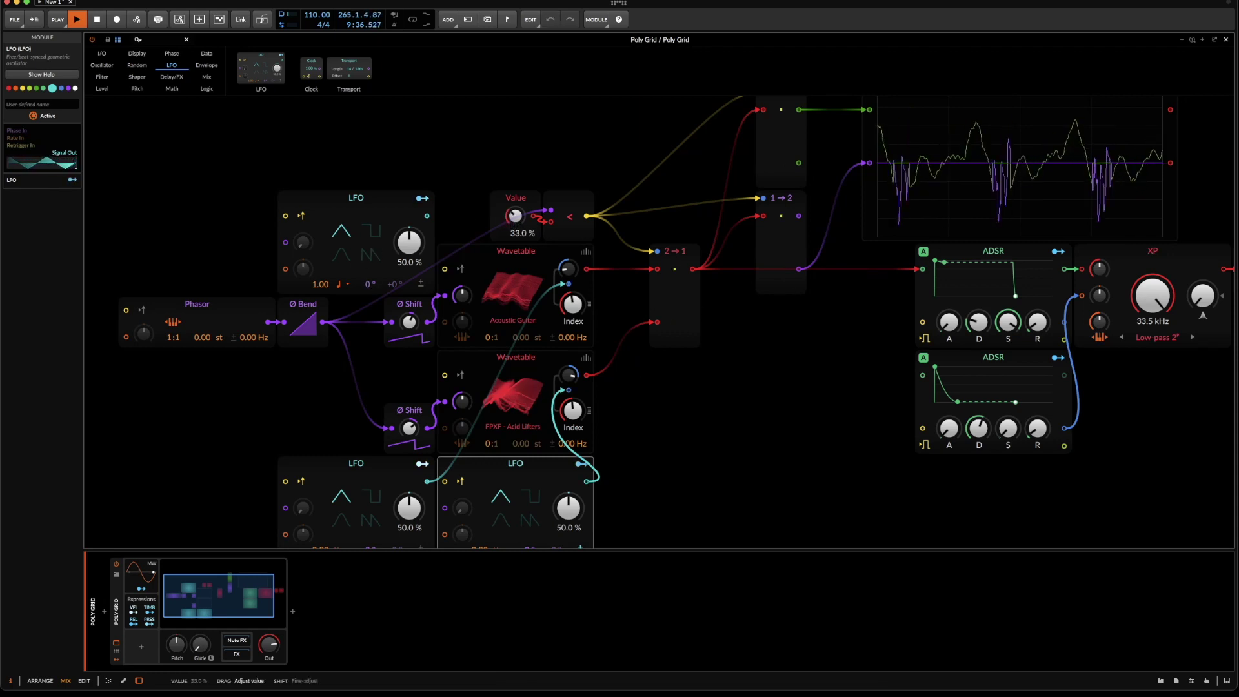
{"action": "left_click_drag", "start_coordinate": [515, 216], "coordinate": [515, 218]}
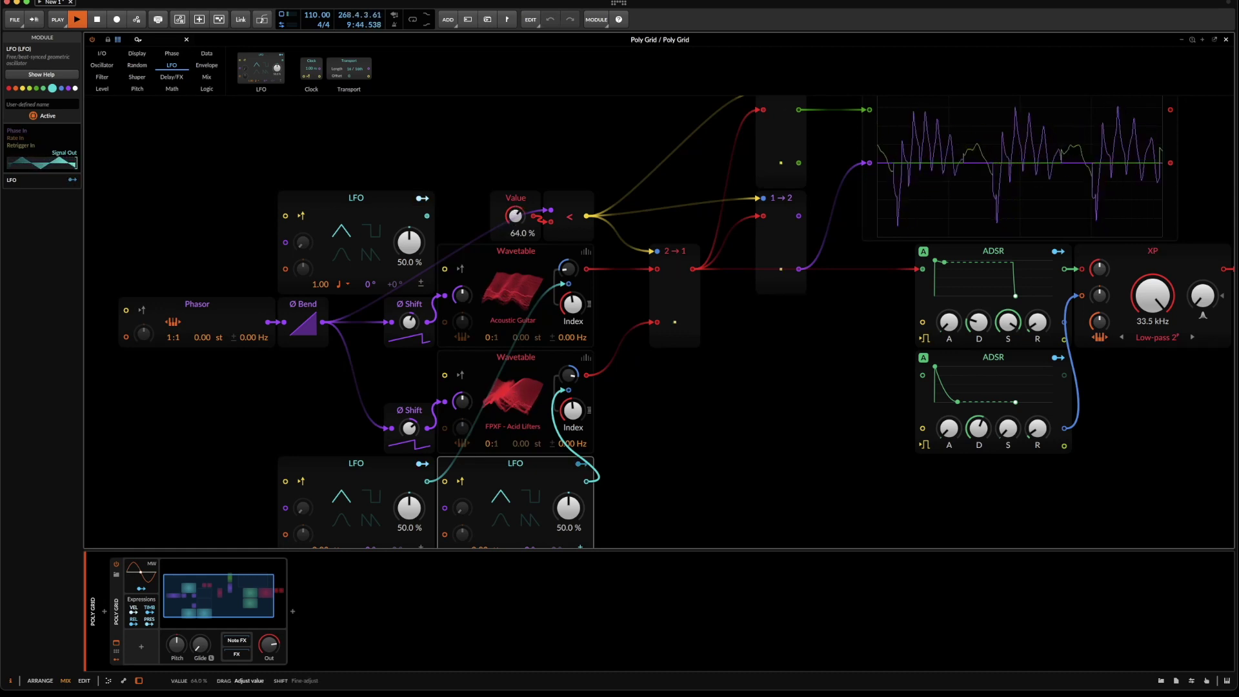
{"action": "left_click_drag", "start_coordinate": [515, 217], "coordinate": [515, 217]}
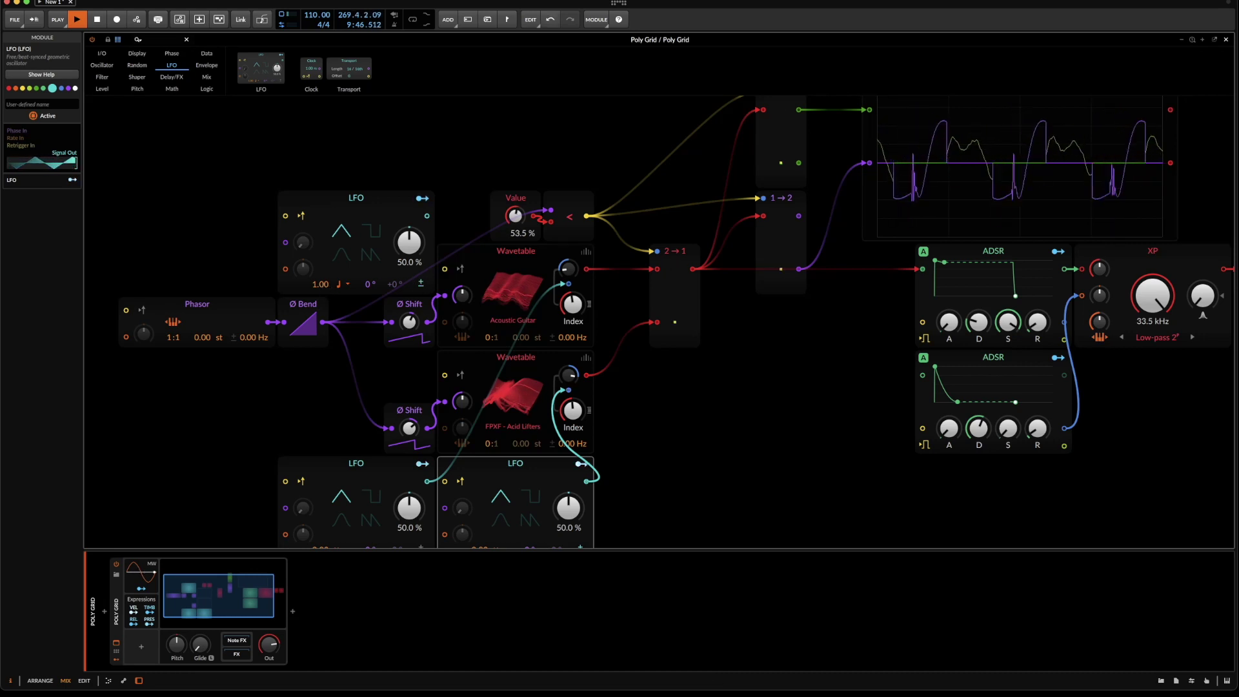
- Switch the upper LFO's rate to Hz, set it to 0.17 Hz, and map its modulation to the Value module
{"action": "left_click", "coordinate": [340, 285]}
{"action": "left_click", "coordinate": [361, 300]}
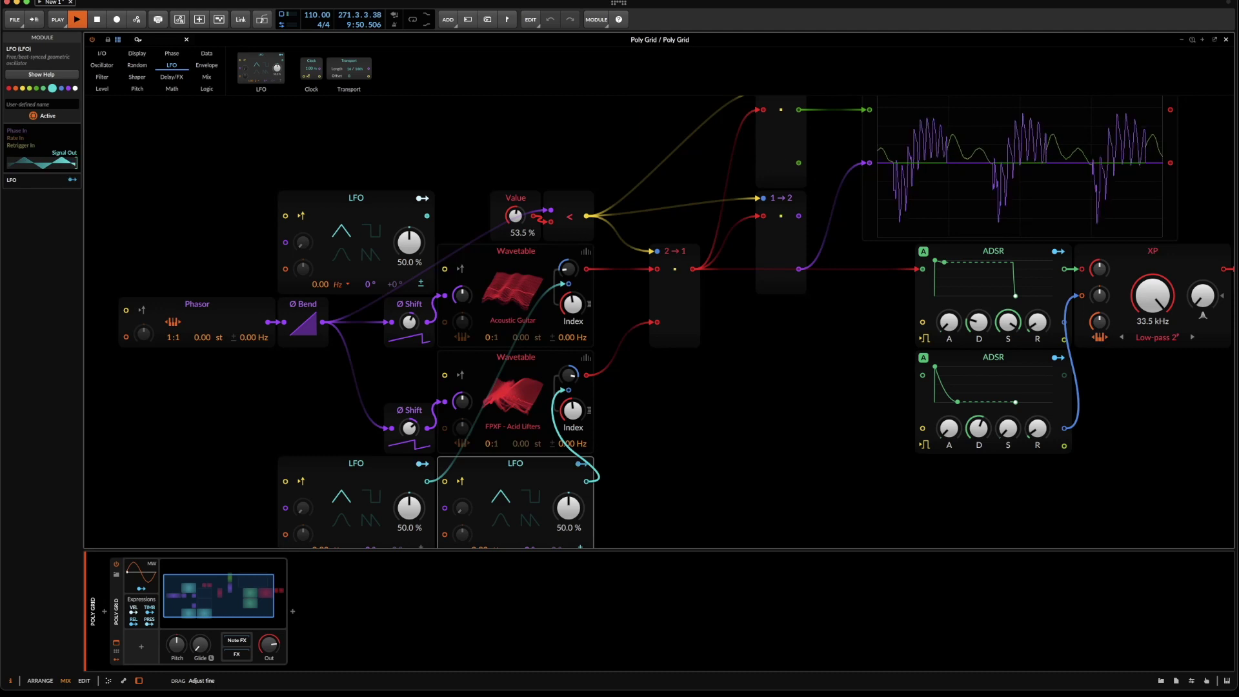
{"action": "left_click_drag", "start_coordinate": [319, 284], "coordinate": [320, 282]}
{"action": "left_click_drag", "start_coordinate": [426, 202], "coordinate": [521, 220]}
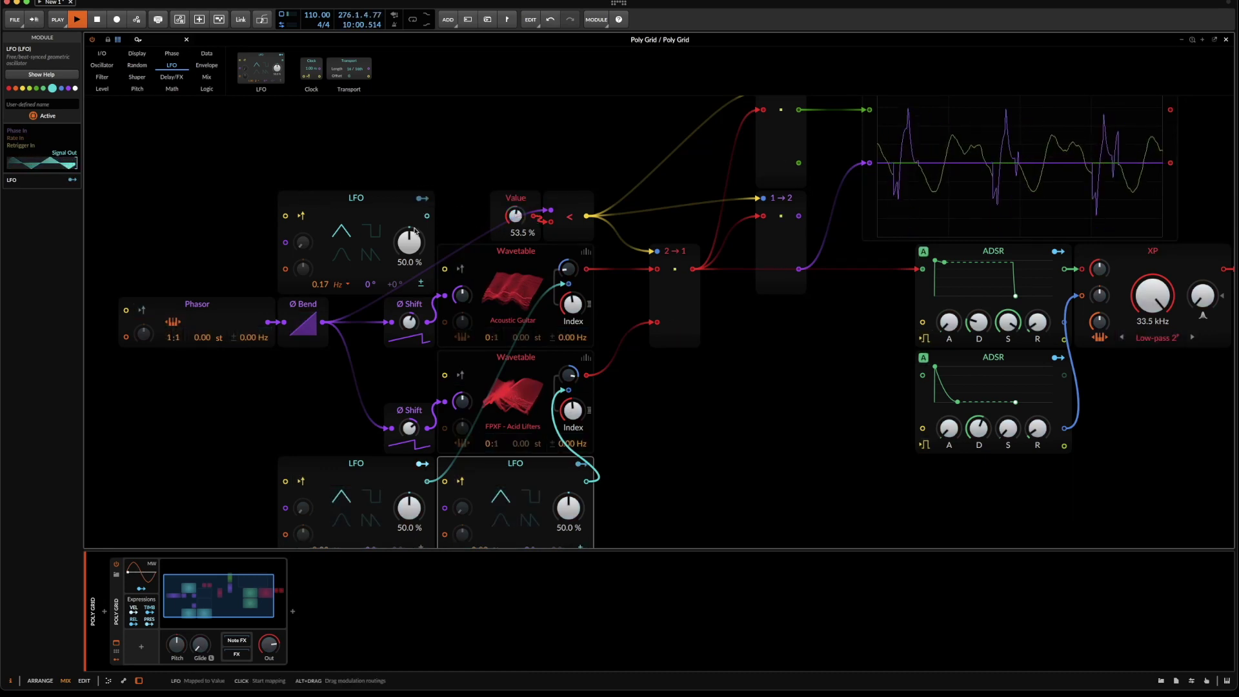
- Set the LFO-modulated Value module to 49.5 %
{"action": "scroll", "coordinate": [293, 302], "scroll_direction": "down", "scroll_amount": 3}
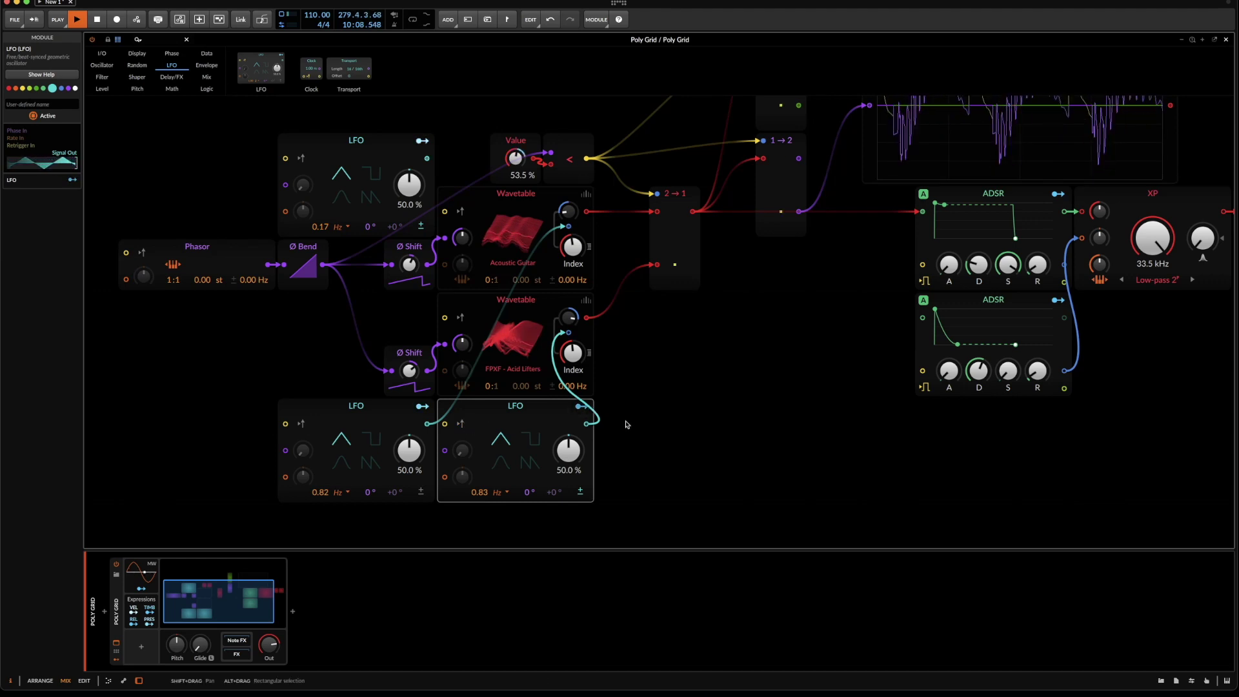
{"action": "scroll", "coordinate": [626, 424], "scroll_direction": "up", "scroll_amount": 7}
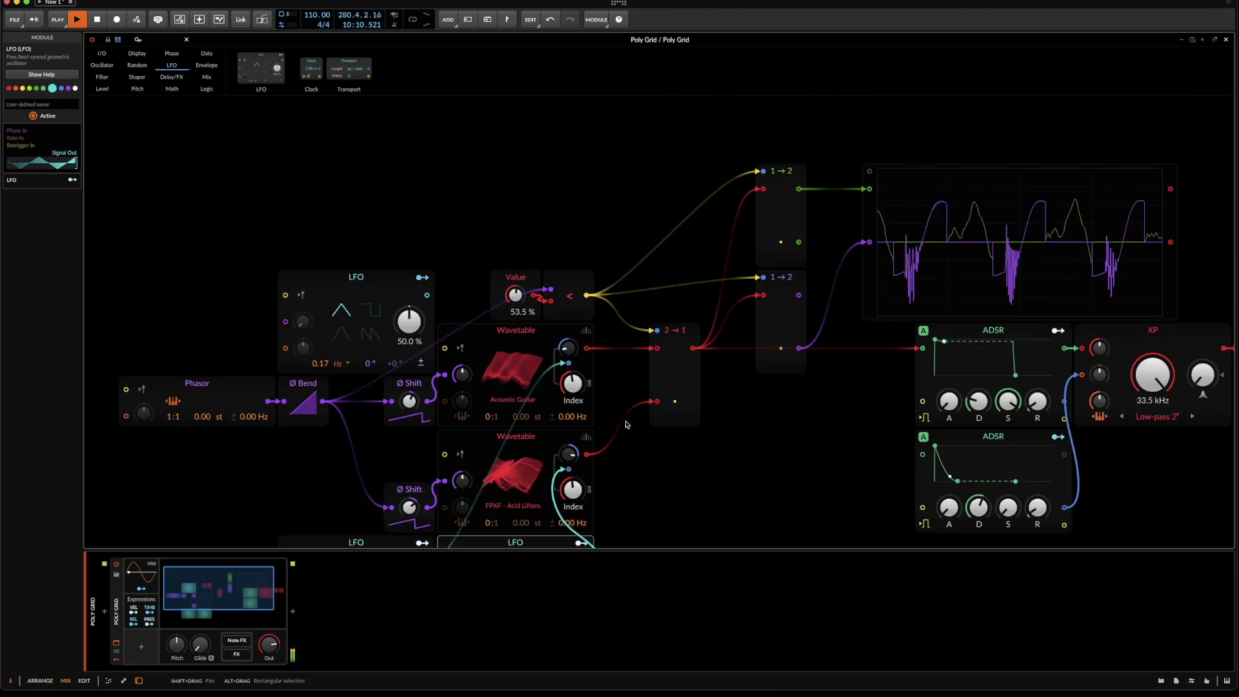
{"action": "left_click_drag", "start_coordinate": [515, 295], "coordinate": [515, 305]}
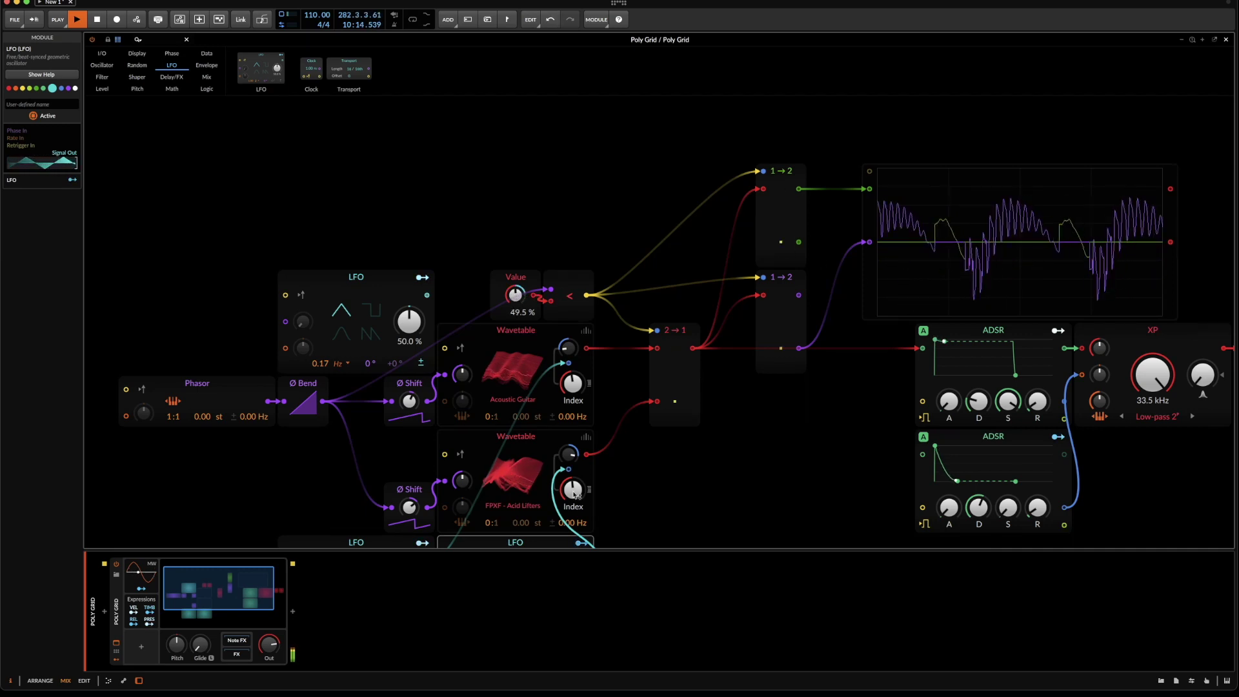
- Set the LFO driving the upper Wavetable to 0.63 Hz and the one driving the lower Wavetable to 0.35 Hz
{"action": "scroll", "coordinate": [423, 501], "scroll_direction": "down", "scroll_amount": 3}
{"action": "scroll", "coordinate": [423, 500], "scroll_direction": "down", "scroll_amount": 3}
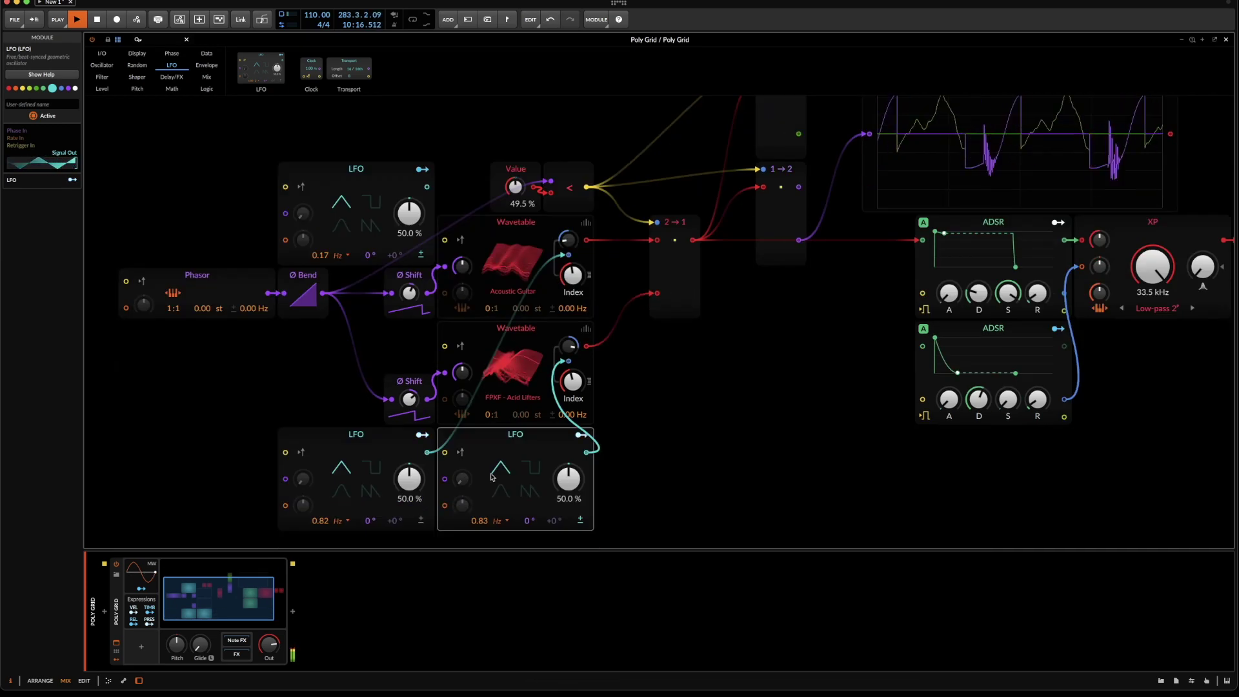
{"action": "left_click_drag", "start_coordinate": [321, 520], "coordinate": [321, 516]}
{"action": "left_click_drag", "start_coordinate": [479, 521], "coordinate": [480, 537]}
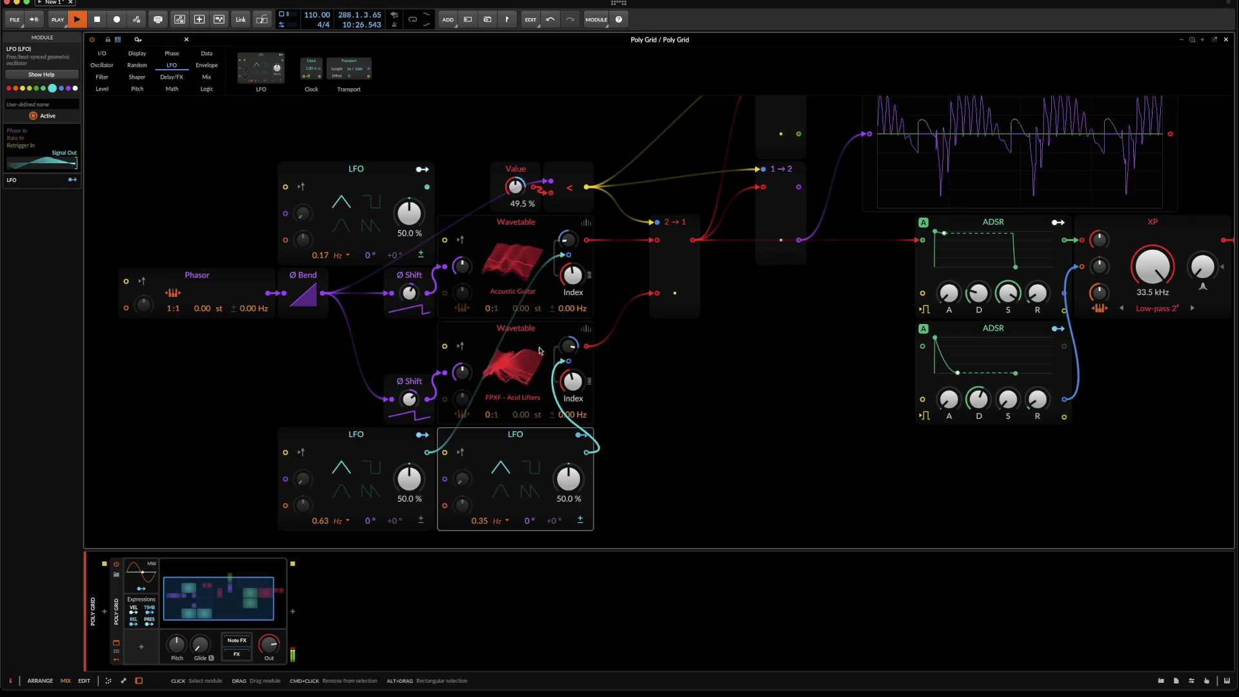
- Lower the XP low-pass filter's cutoff frequency to 214 Hz
{"action": "scroll", "coordinate": [528, 176], "scroll_direction": "up", "scroll_amount": 2}
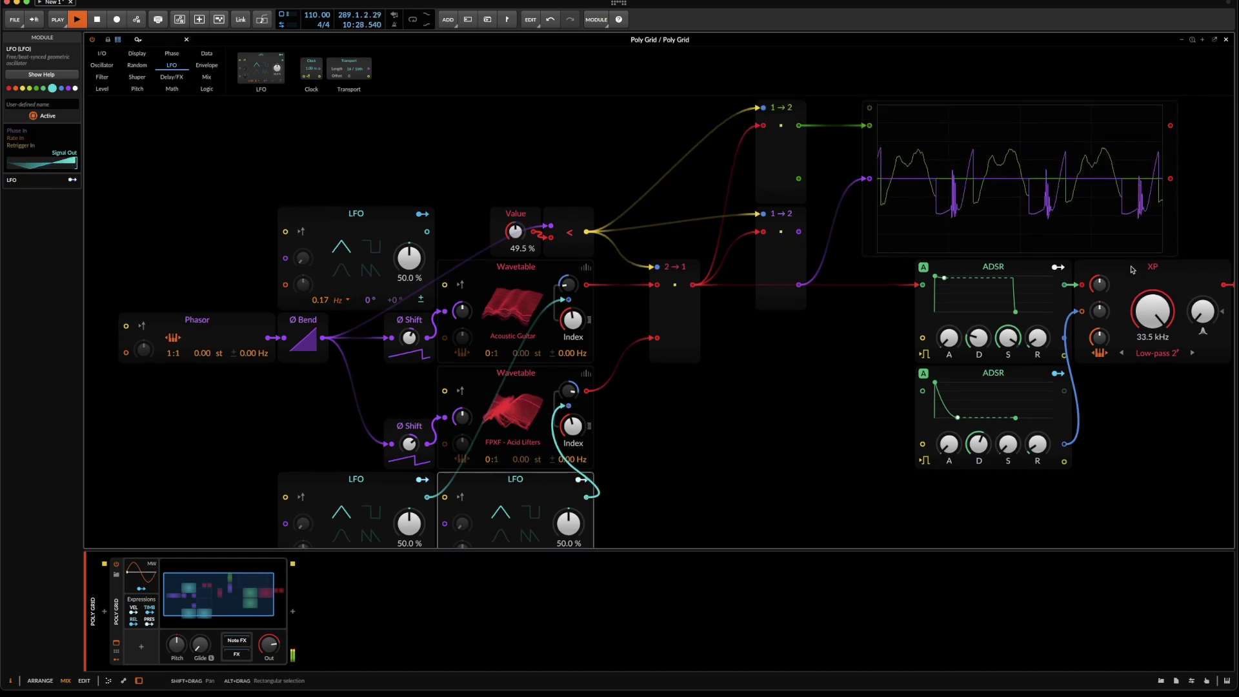
{"action": "left_click_drag", "start_coordinate": [1153, 312], "coordinate": [1153, 361]}
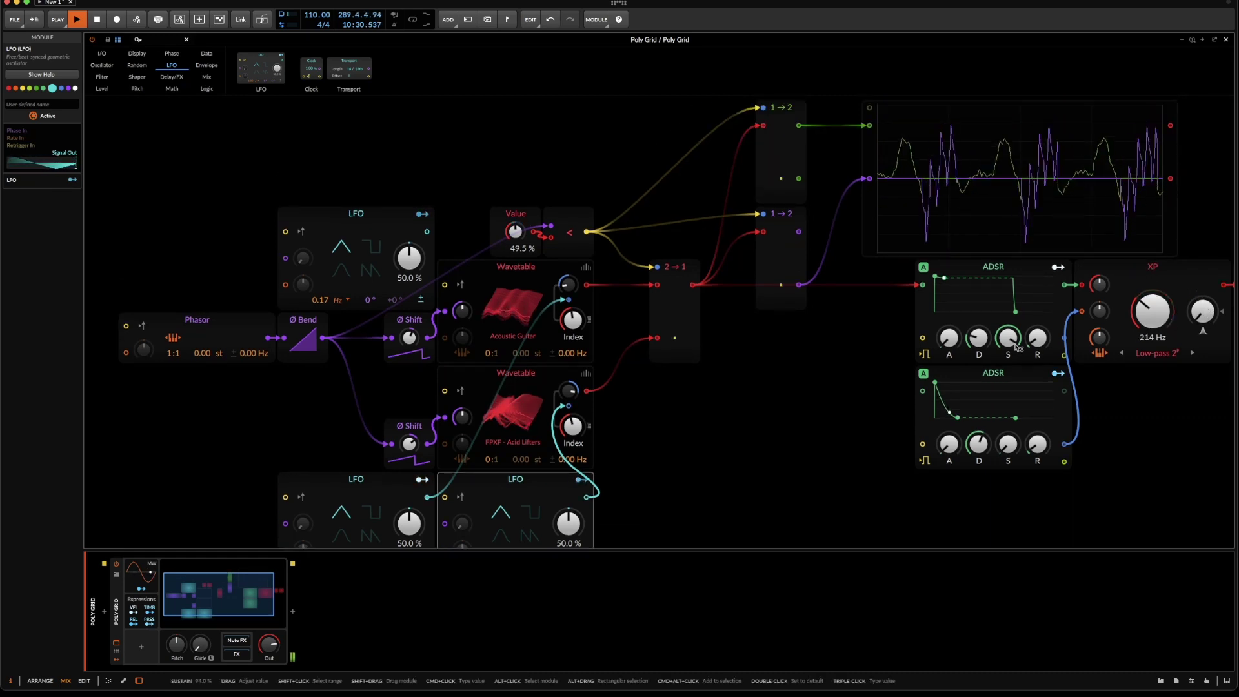
- Set the XP filter's cutoff modulation amount from the lower ADSR to 79.20 st
{"action": "left_click_drag", "start_coordinate": [1098, 284], "coordinate": [1103, 310]}
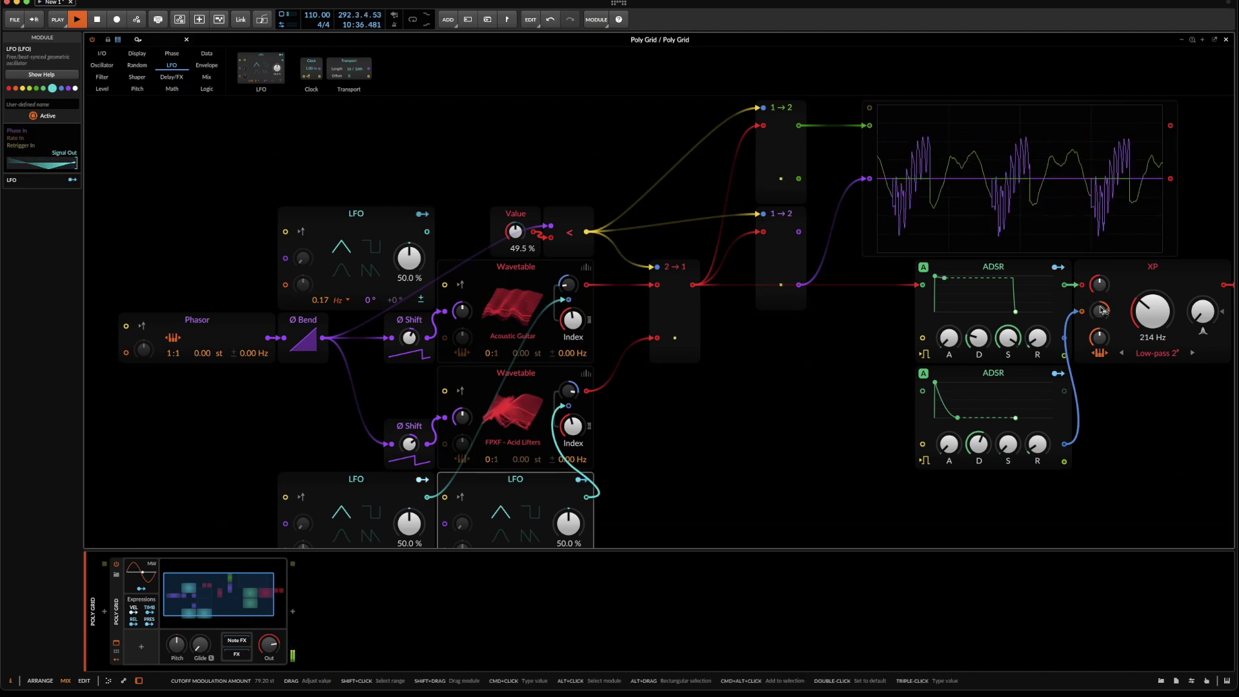
- Insert a Delay+ effect after the Poly Grid in the device chain
{"action": "double_click", "coordinate": [531, 626]}
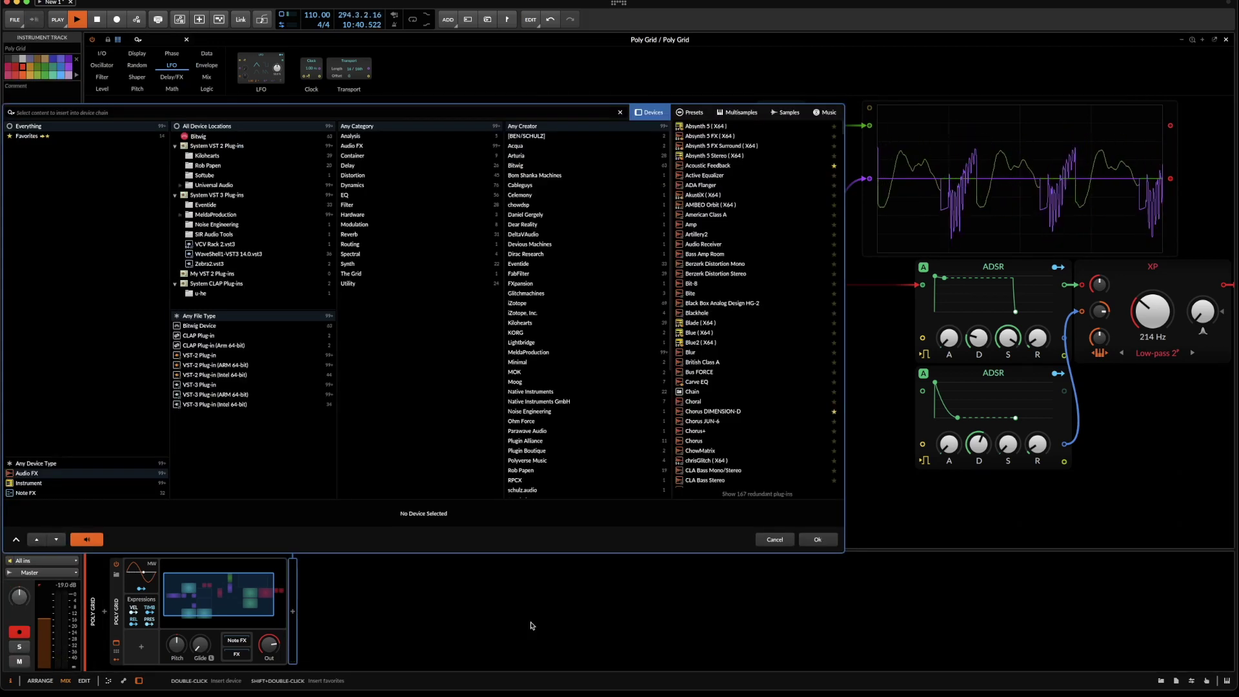
{"action": "type", "text": "del"}
{"action": "key", "text": "Down"}
{"action": "key", "text": "Down"}
{"action": "key", "text": "Down"}
{"action": "key", "text": "Return"}
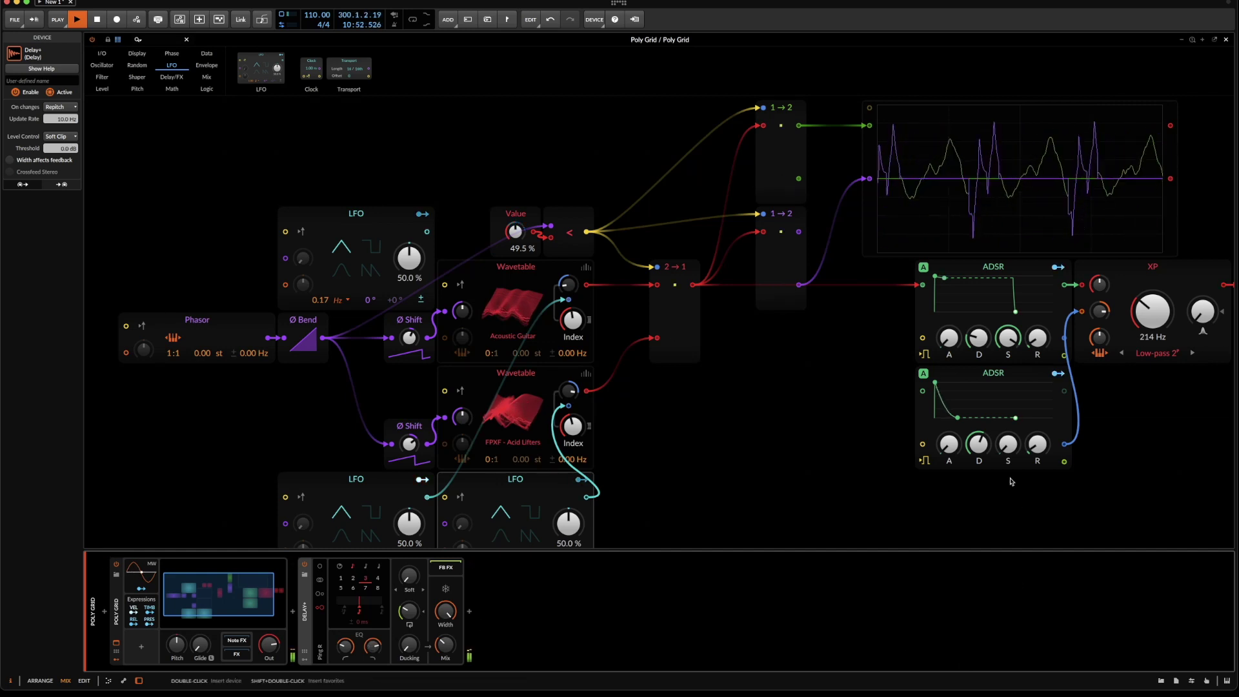
- Raise the XP filter's cutoff to 539 Hz and change its filter mode to Band-pass 4°
{"action": "left_click_drag", "start_coordinate": [1150, 319], "coordinate": [1149, 303]}
{"action": "left_click", "coordinate": [1158, 353]}
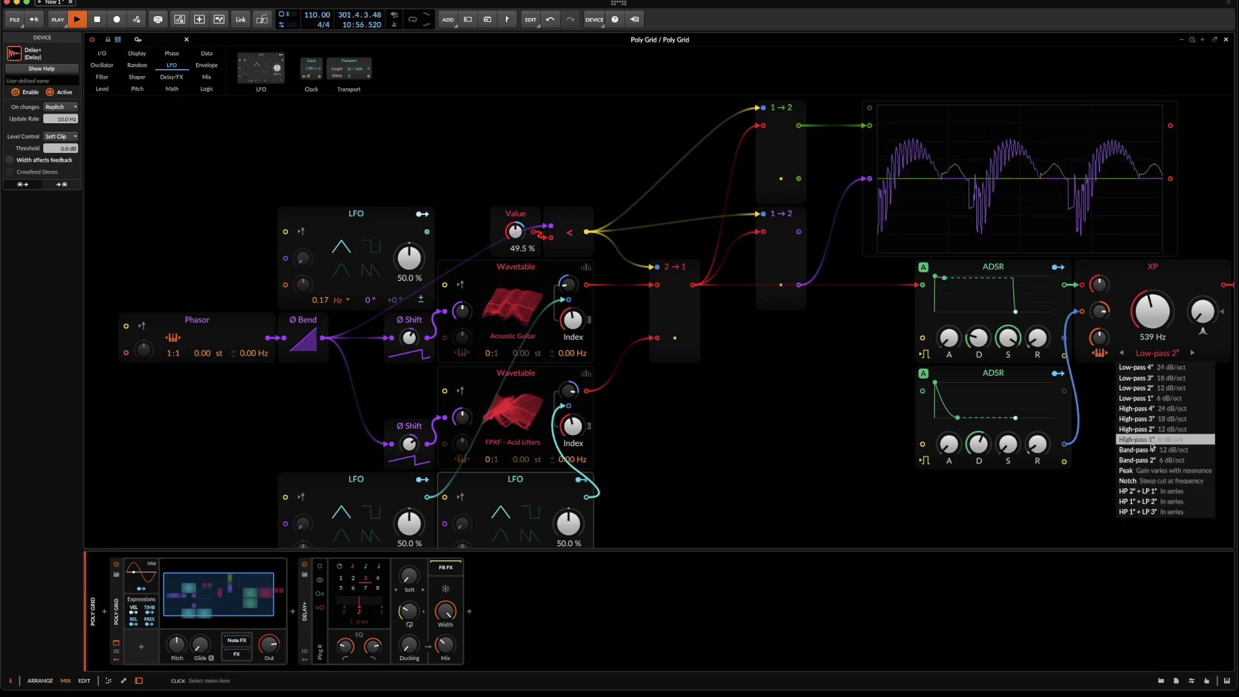
{"action": "left_click", "coordinate": [1161, 461]}
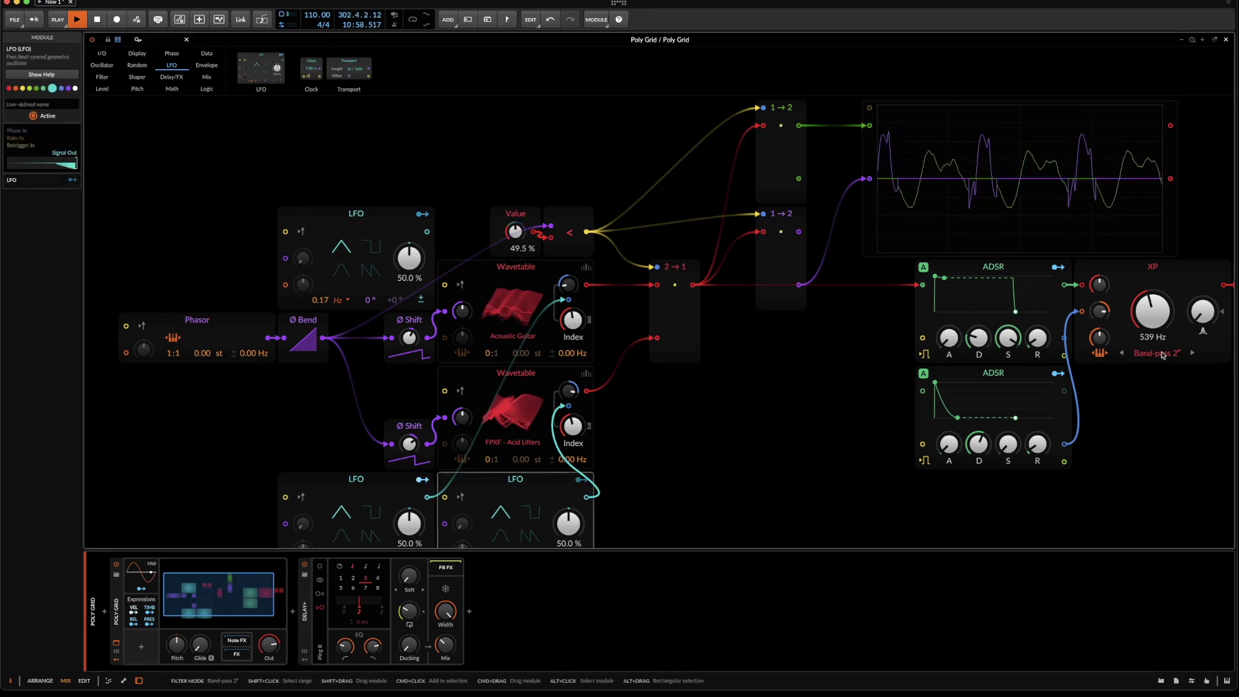
{"action": "left_click", "coordinate": [1194, 353]}
{"action": "left_click", "coordinate": [1122, 353]}
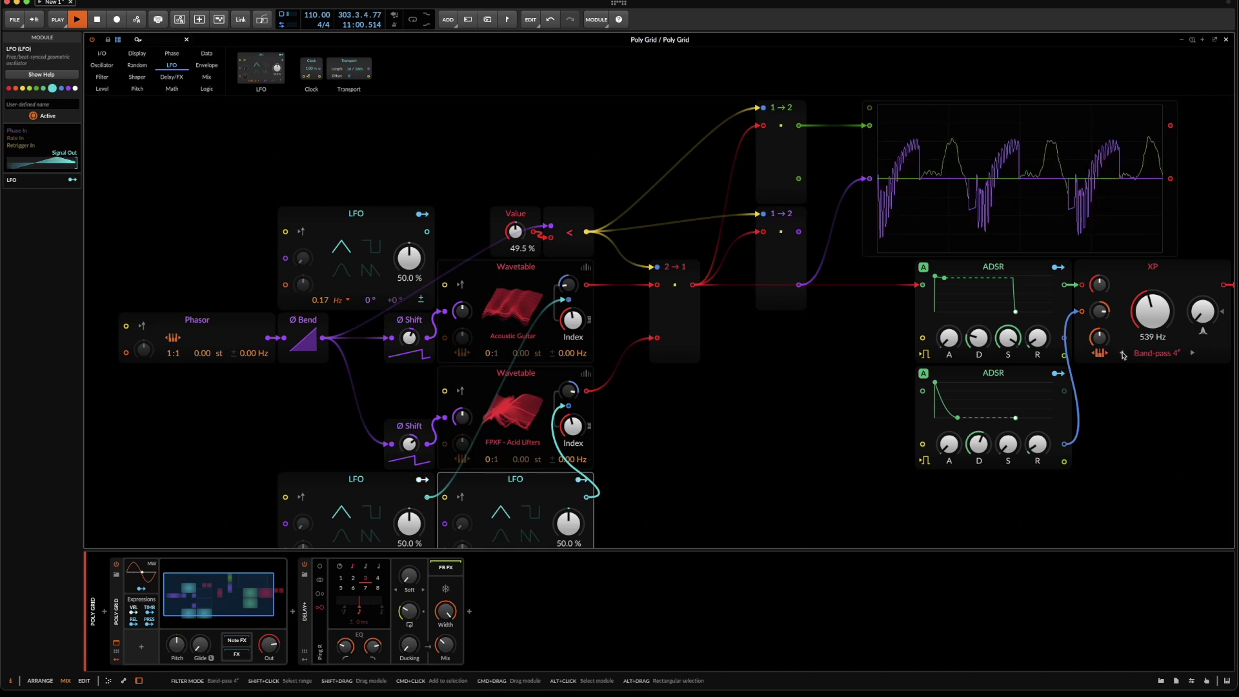
- Raise the band-pass filter's cutoff frequency to 2.56 kHz
{"action": "left_click_drag", "start_coordinate": [1153, 312], "coordinate": [1153, 258]}
{"action": "mouse_move", "coordinate": [1153, 312]}
{"action": "left_mouse_down"}
{"action": "mouse_move", "coordinate": [1153, 331]}
{"action": "mouse_move", "coordinate": [1153, 303]}
{"action": "left_mouse_up"}
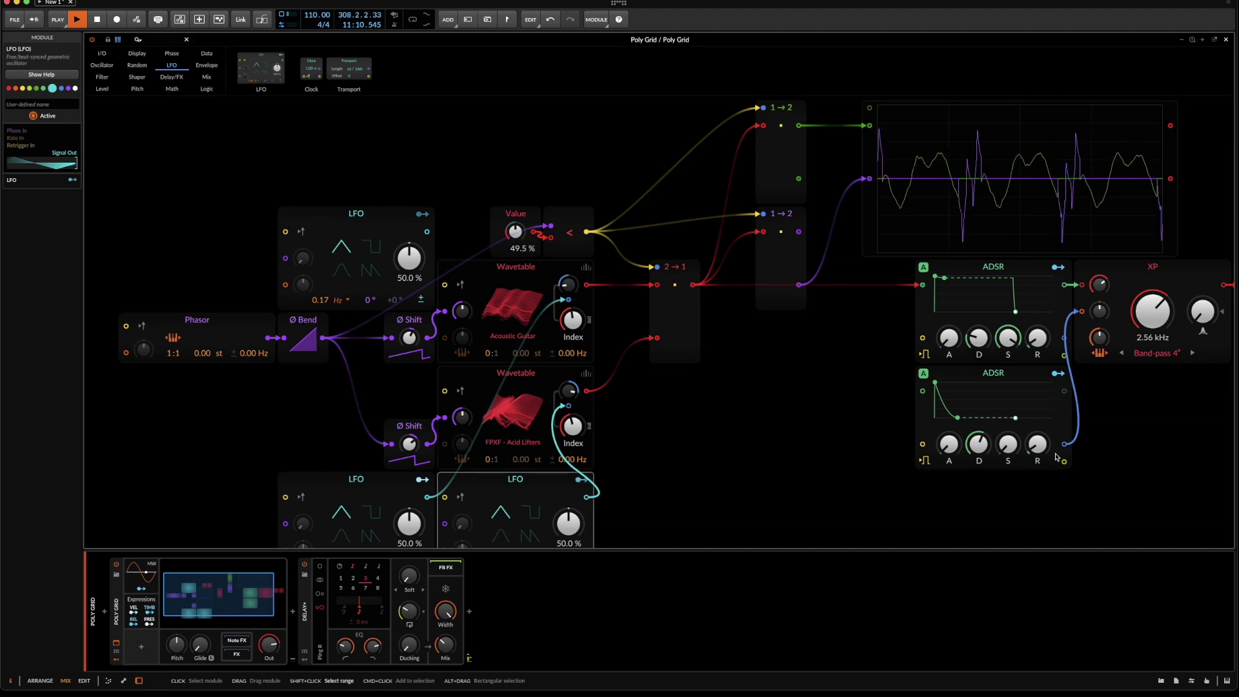
- Set the Attenuate module before the output to 54.5 % and raise the XP filter's cutoff to 31.6 kHz
{"action": "left_click_drag", "start_coordinate": [1169, 437], "coordinate": [1059, 438]}
{"action": "left_click_drag", "start_coordinate": [1150, 285], "coordinate": [1150, 270]}
{"action": "mouse_move", "coordinate": [1045, 311]}
{"action": "left_mouse_down"}
{"action": "mouse_move", "coordinate": [1044, 329]}
{"action": "mouse_move", "coordinate": [1049, 317]}
{"action": "left_mouse_up"}
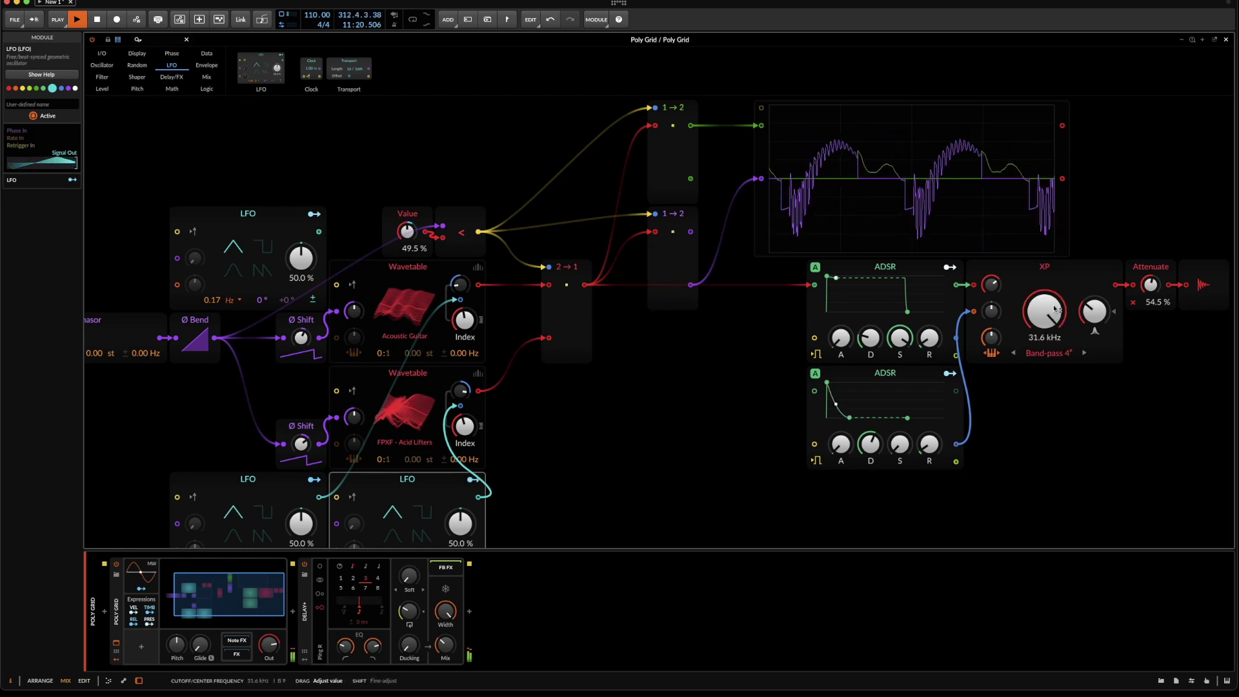